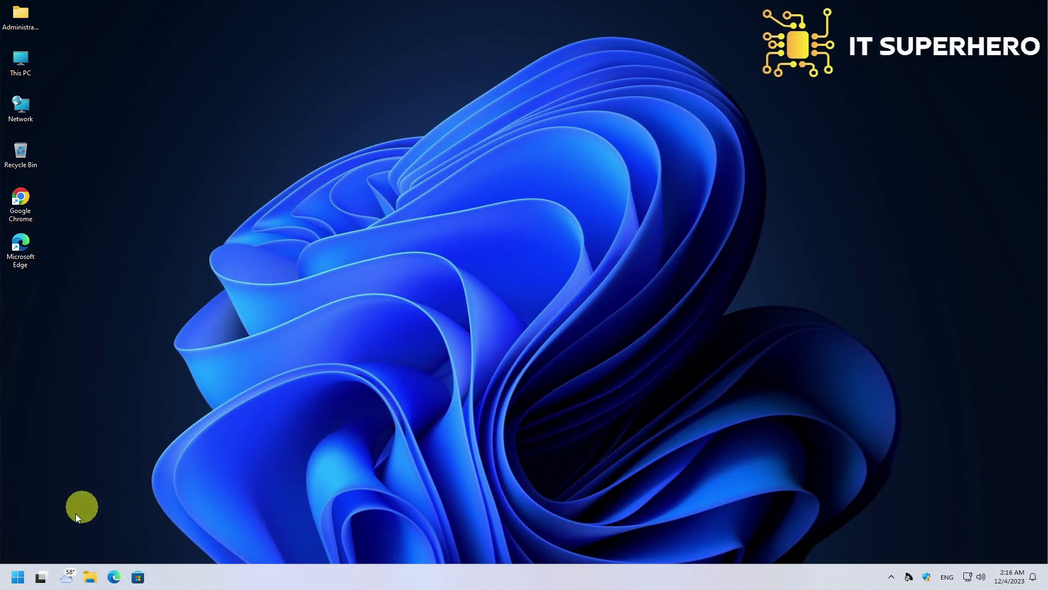
Run winver to show About Windows (22H2, build 22621.2715) and move it aside.
left_click(18, 578)
type("winver")
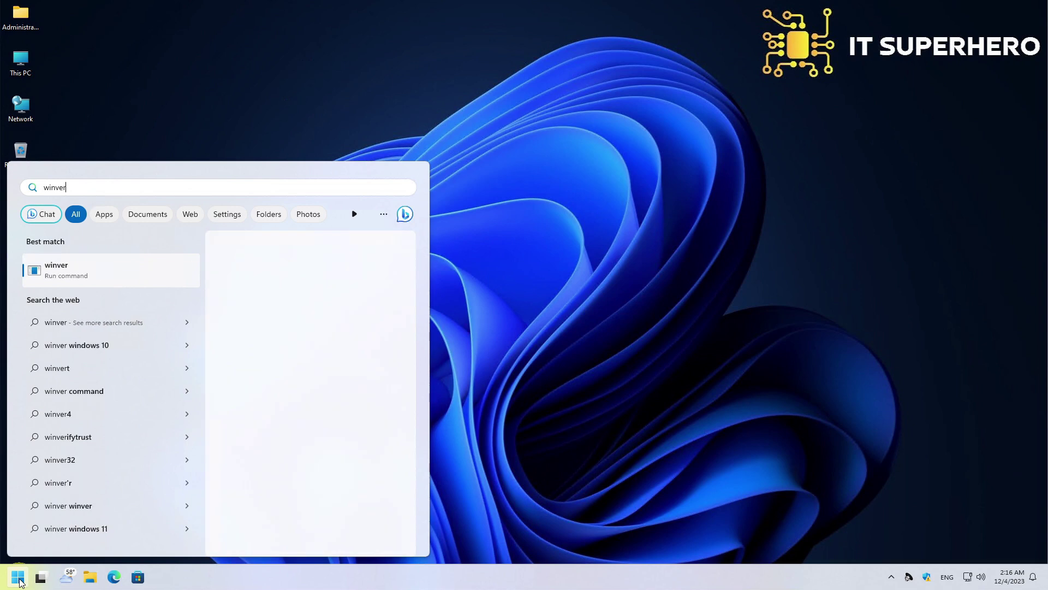
key("Return")
left_click_drag(192, 27, 294, 84)
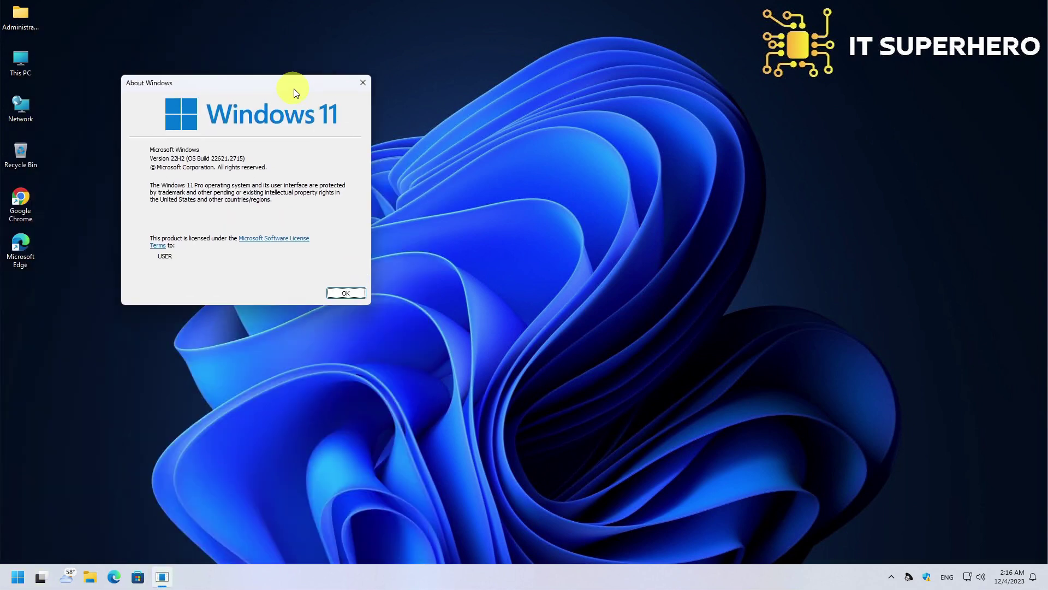
Open Task Manager from the taskbar and place it beside the version info.
right_click(424, 573)
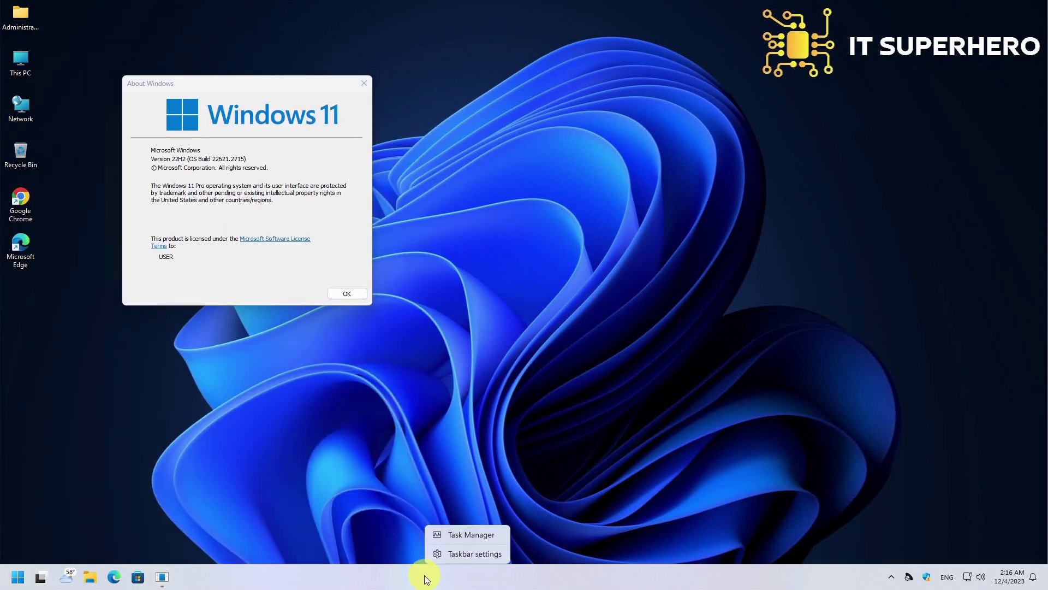
left_click(457, 536)
left_click_drag(467, 93, 512, 94)
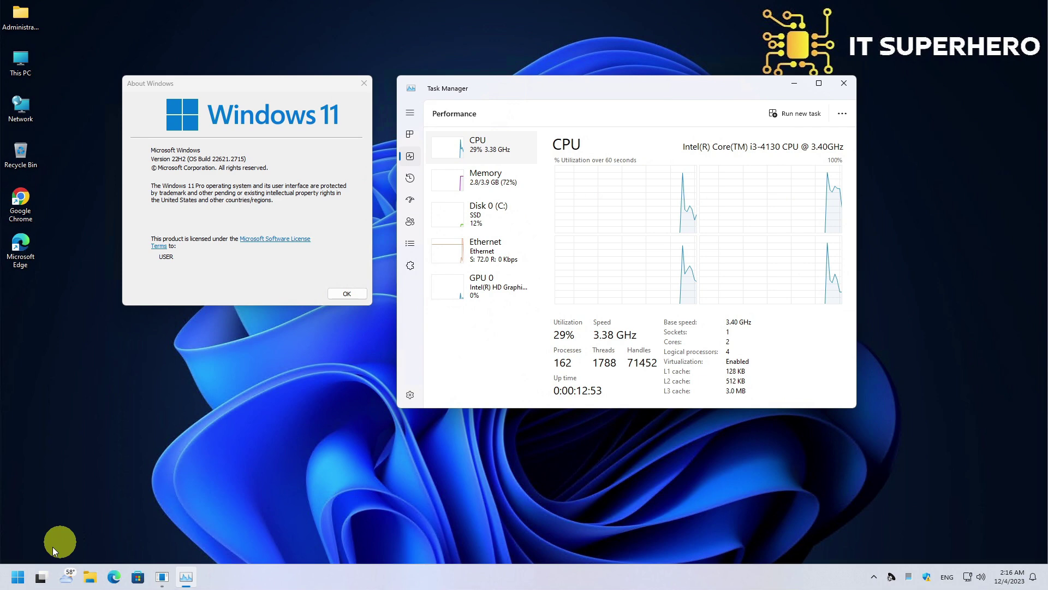
left_click(25, 577)
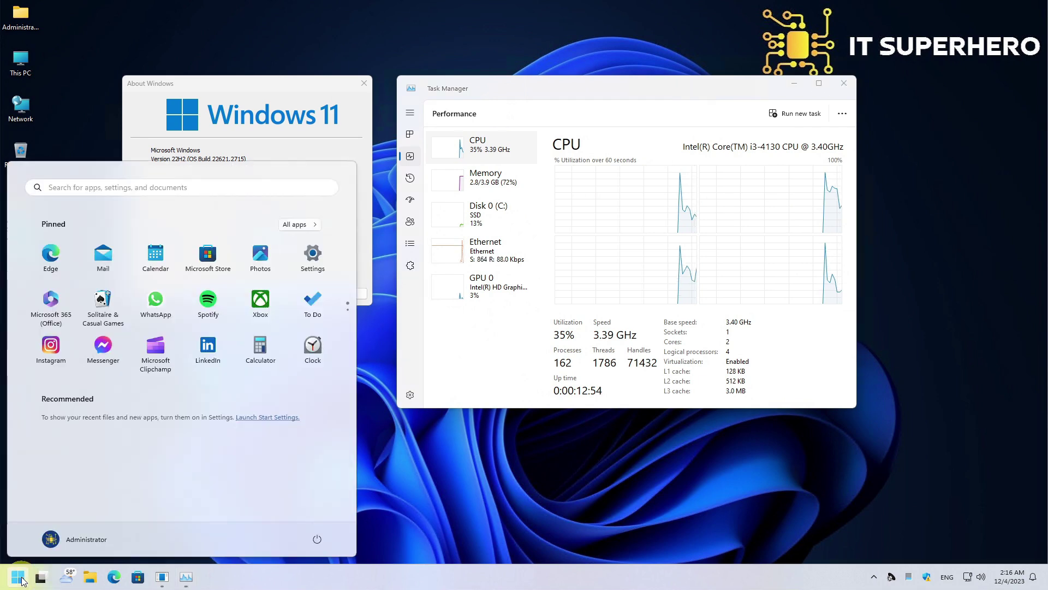
Run the PC Health Check compatibility test, which reports no TPM 2.0 and an unsupported CPU.
type("pc")
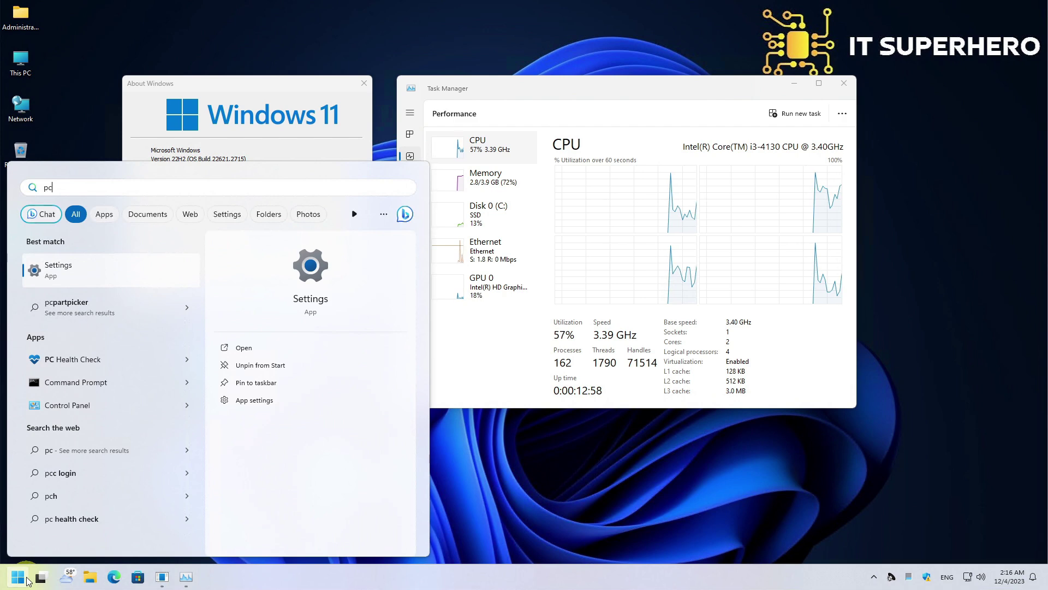
left_click(76, 362)
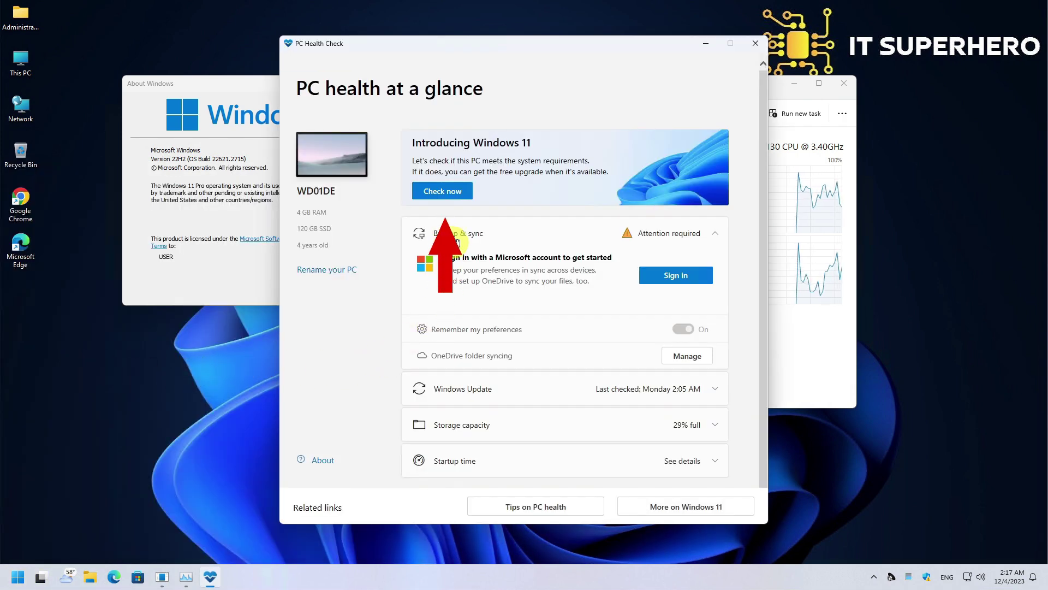
left_click(456, 193)
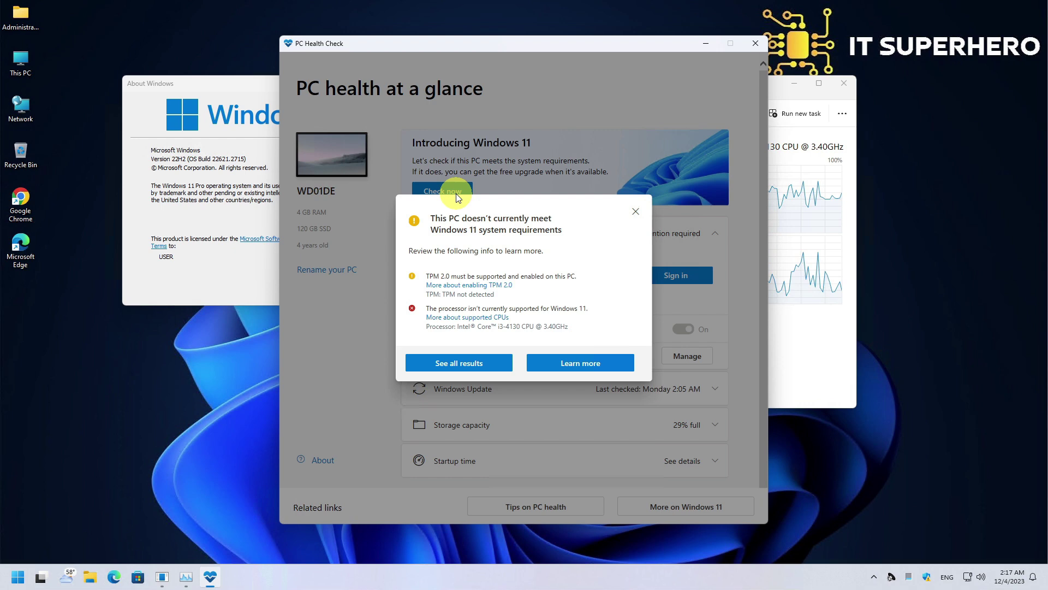
Dismiss the results and close PC Health Check and Task Manager.
left_click(636, 218)
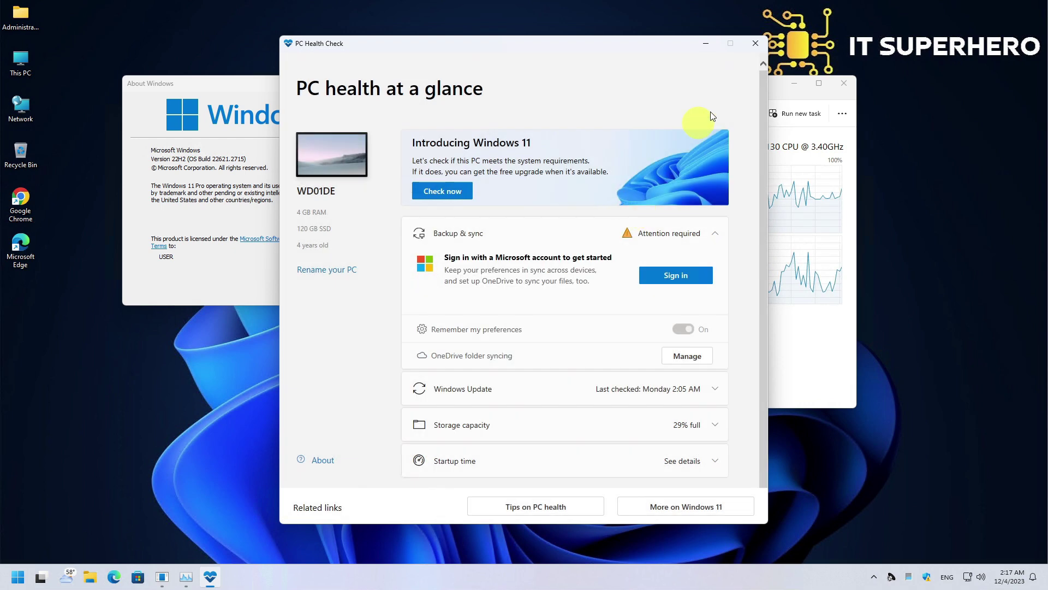
left_click(757, 43)
left_click(836, 86)
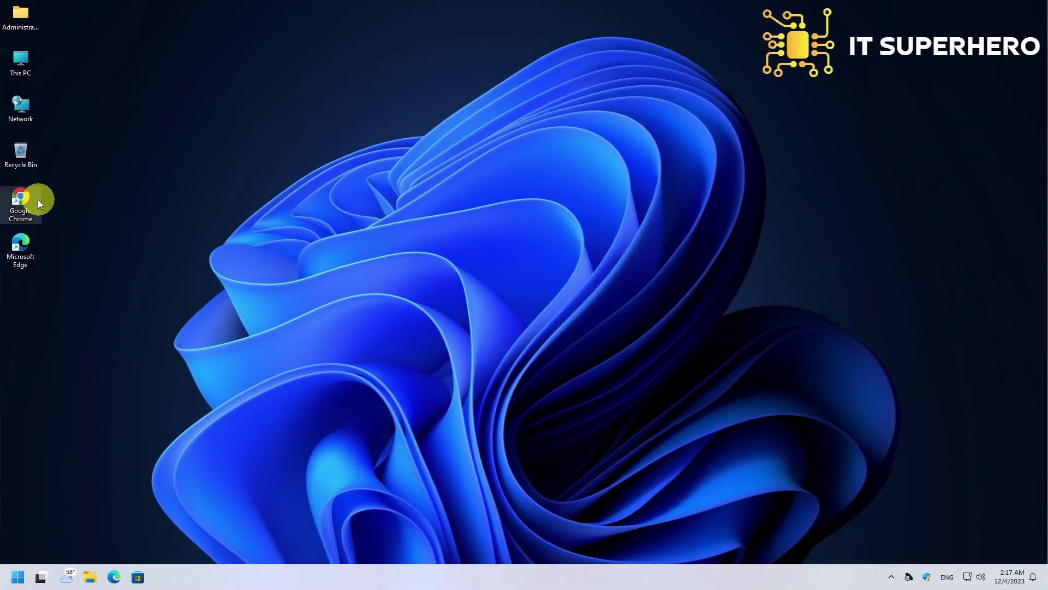
Search 'windows 11 download' in Chrome and open Microsoft's Download Windows 11 page.
double_click(26, 200)
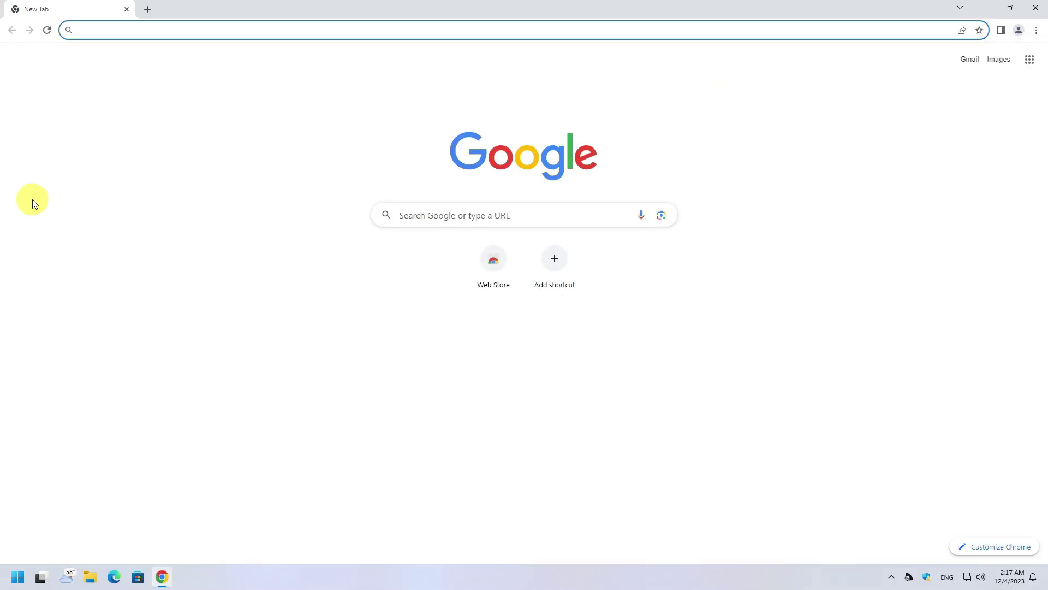
type("windo")
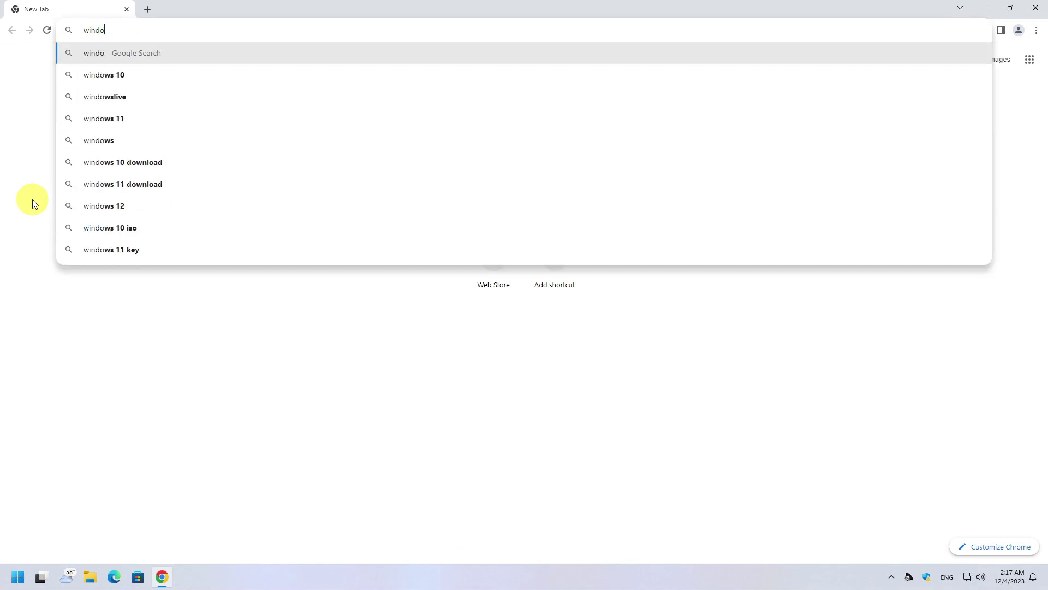
type("ws 11 download")
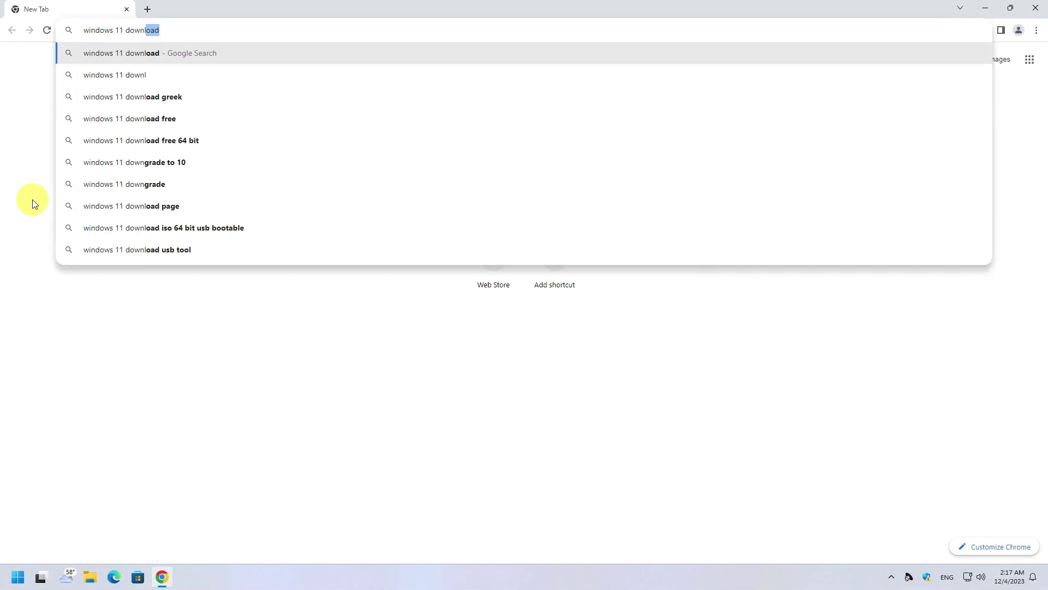
key("Return")
left_click(203, 184)
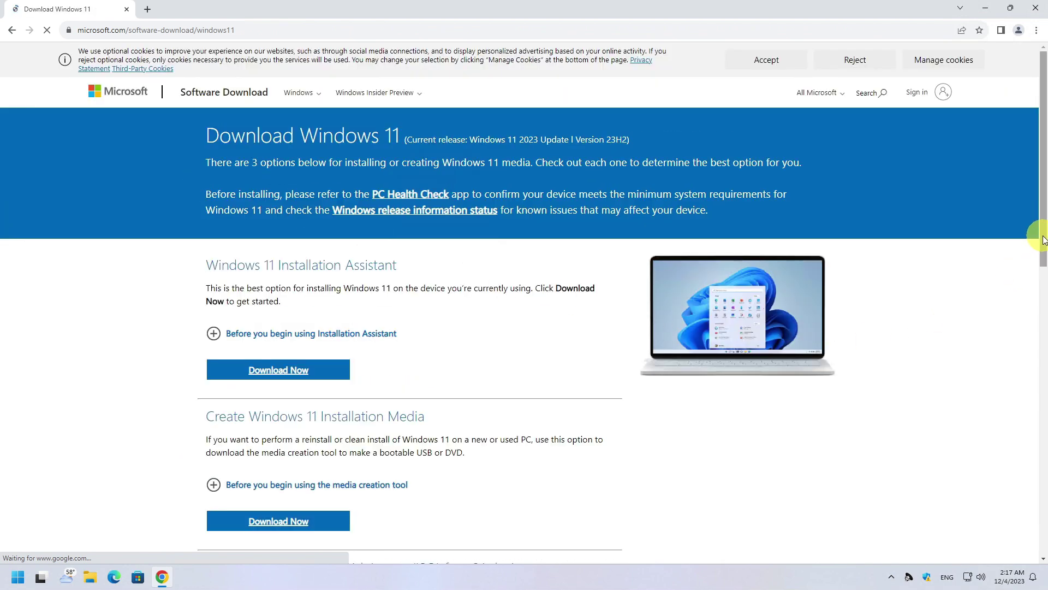
Choose the multi-edition x64 ISO in English (United States) and start the 64-bit download.
left_click_drag(1043, 254, 1044, 431)
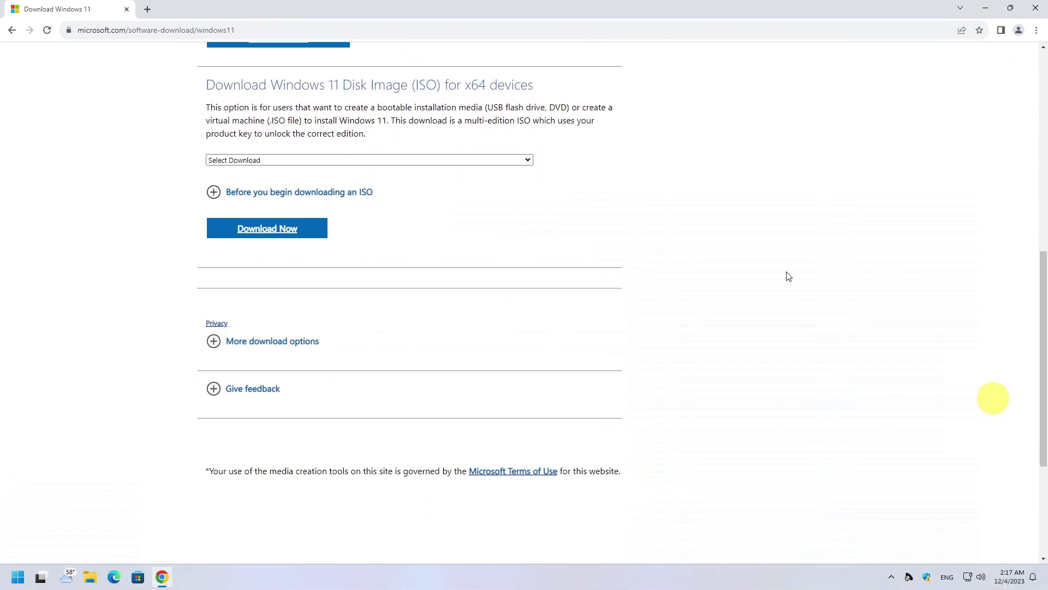
left_click(304, 160)
left_click(304, 181)
left_click(267, 228)
left_click(267, 244)
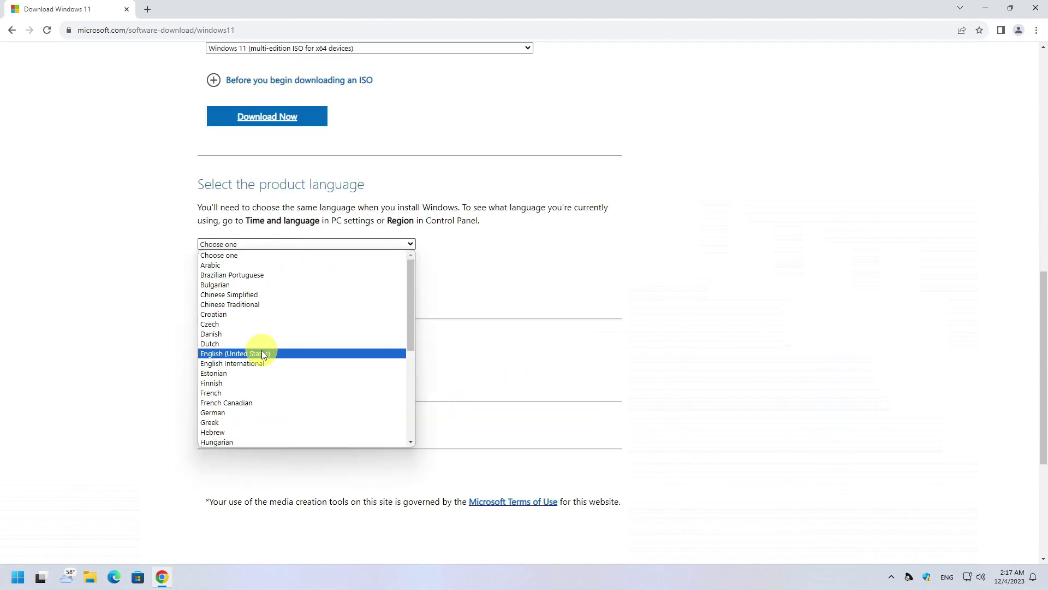
left_click(262, 355)
left_click(247, 302)
scroll(251, 219, "down", 2)
left_click(261, 105)
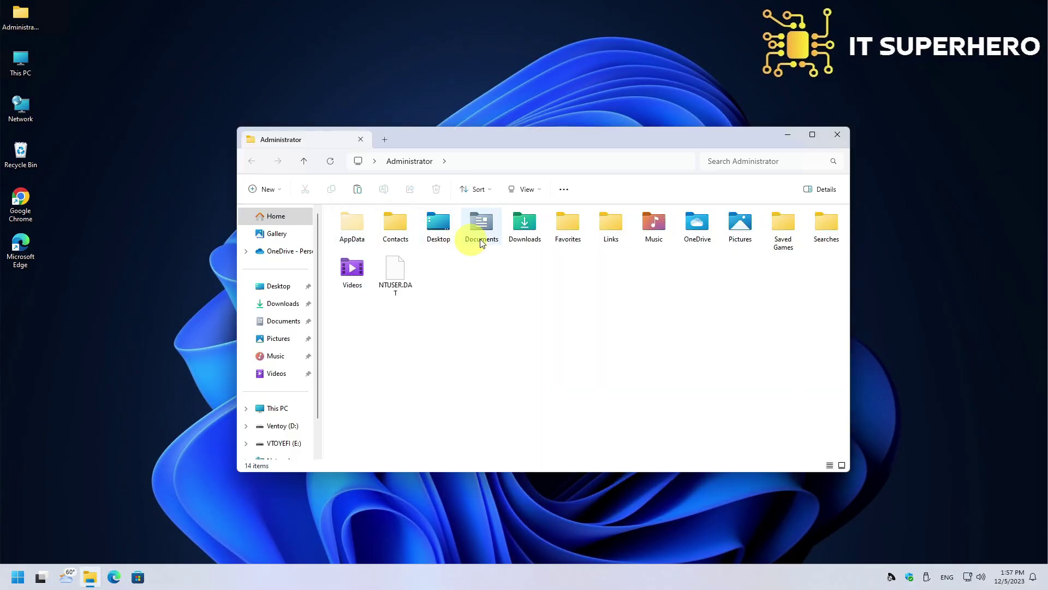
Copy the downloaded Windows 11 ISO from the Downloads folder.
double_click(477, 235)
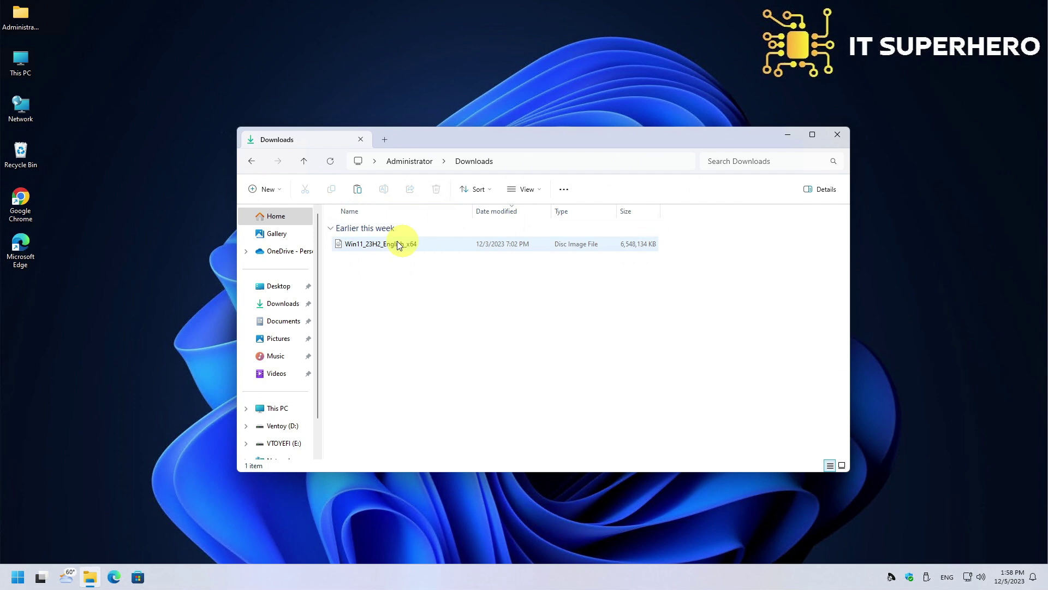
left_click(384, 245)
right_click(382, 244)
left_click(421, 276)
left_click(837, 135)
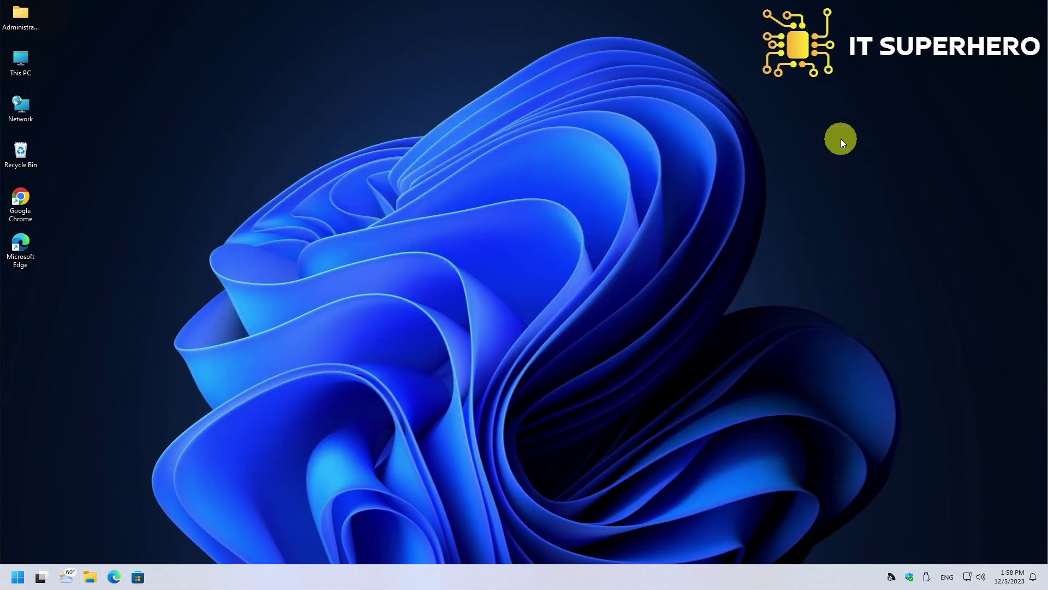
Paste the ISO onto the Ventoy (D:) drive in This PC.
double_click(19, 63)
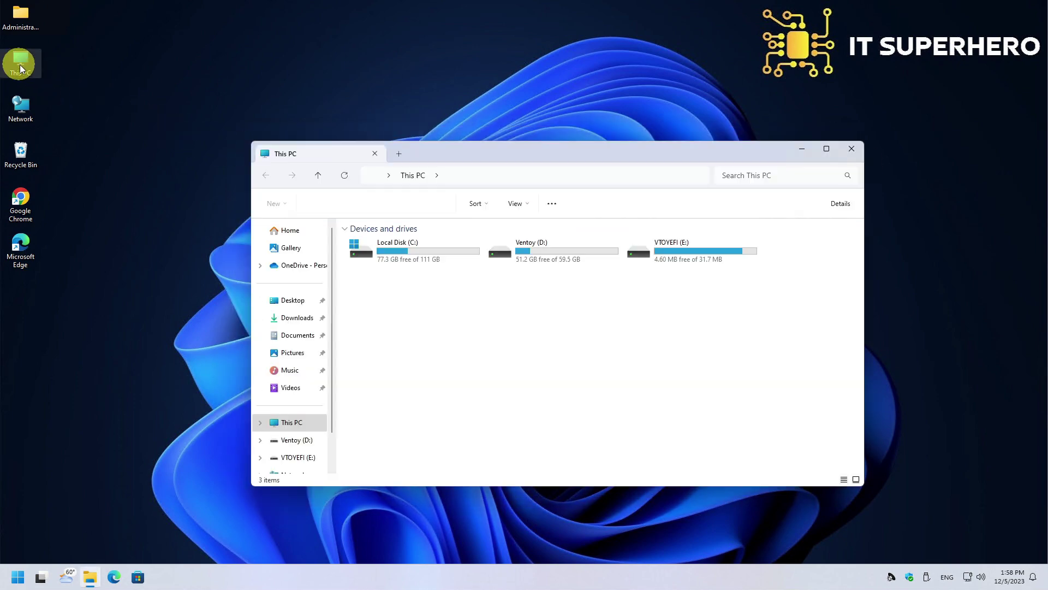
right_click(524, 254)
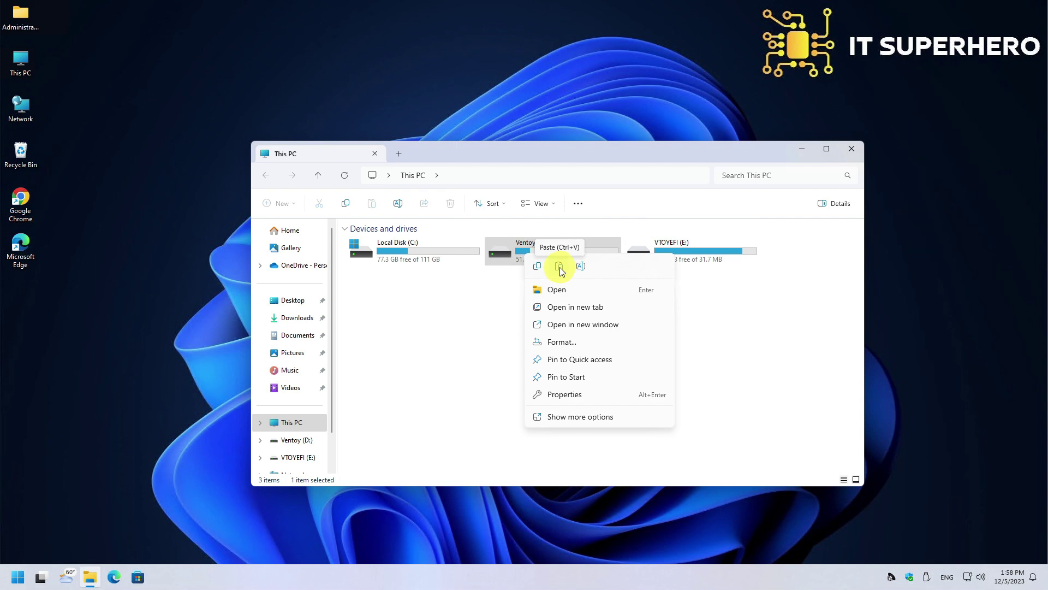
left_click(498, 288)
left_click(557, 294)
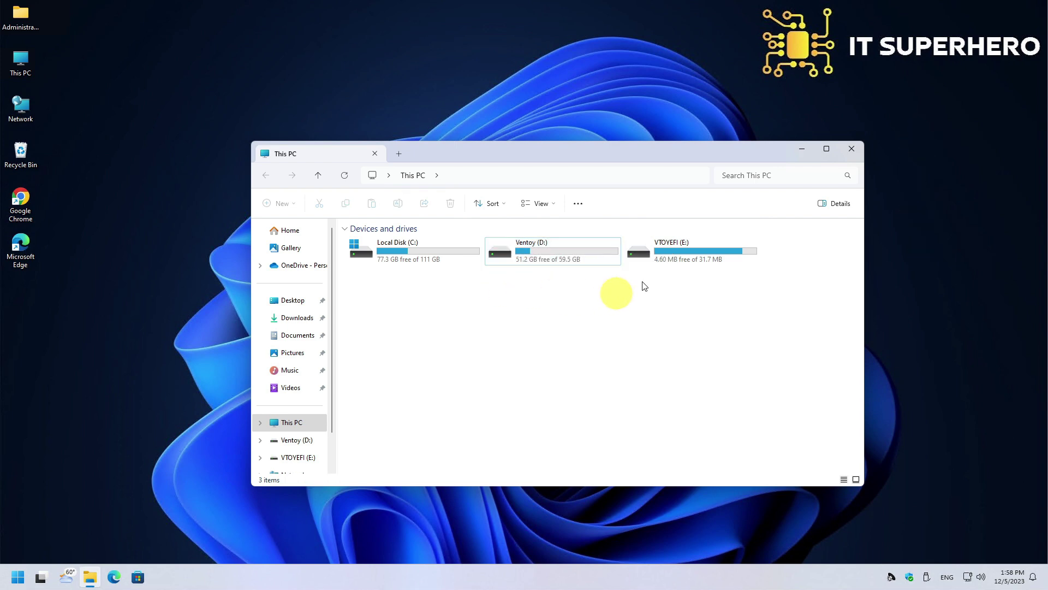
Boot from the Ventoy USB and select Win11_23H2_English_x64.iso.
left_click(857, 149)
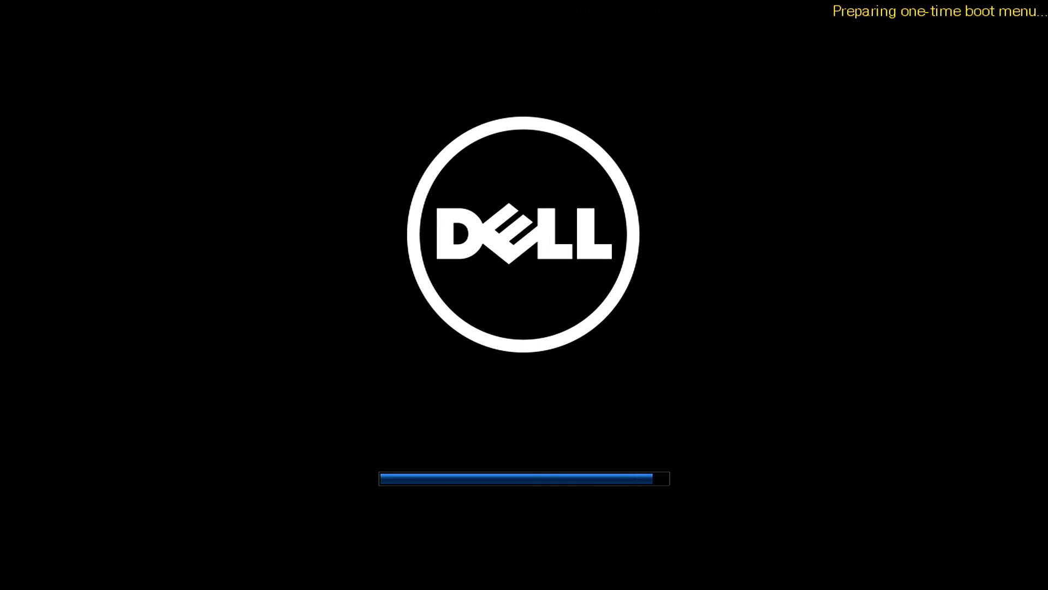
key("Down")
key("Down")
key("Down")
key("Down")
key("Return")
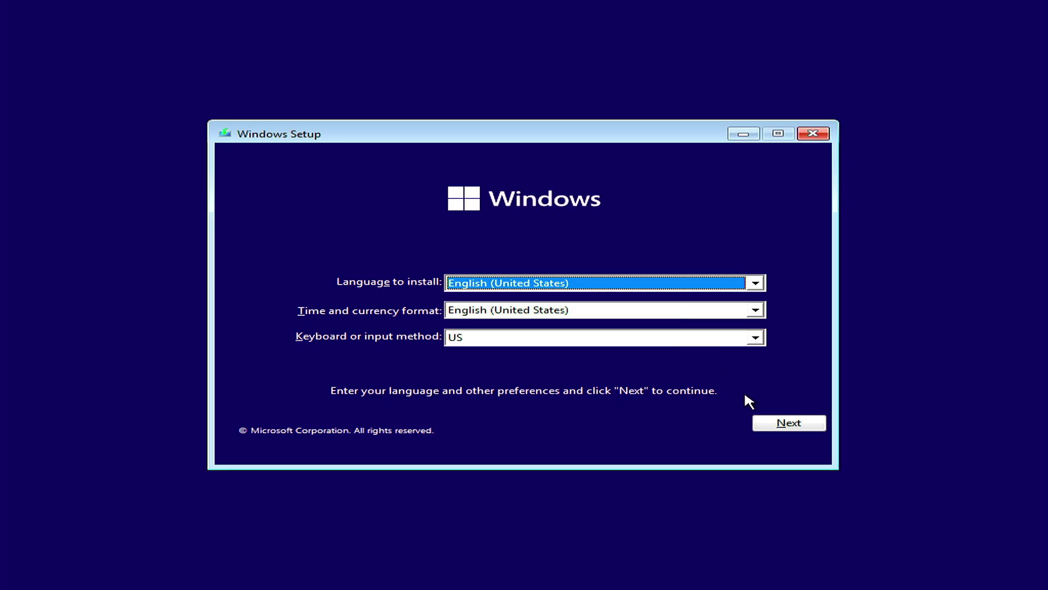
Start Windows Setup without a product key, choosing Windows 11 Pro and a custom install.
left_click(775, 421)
left_click(518, 305)
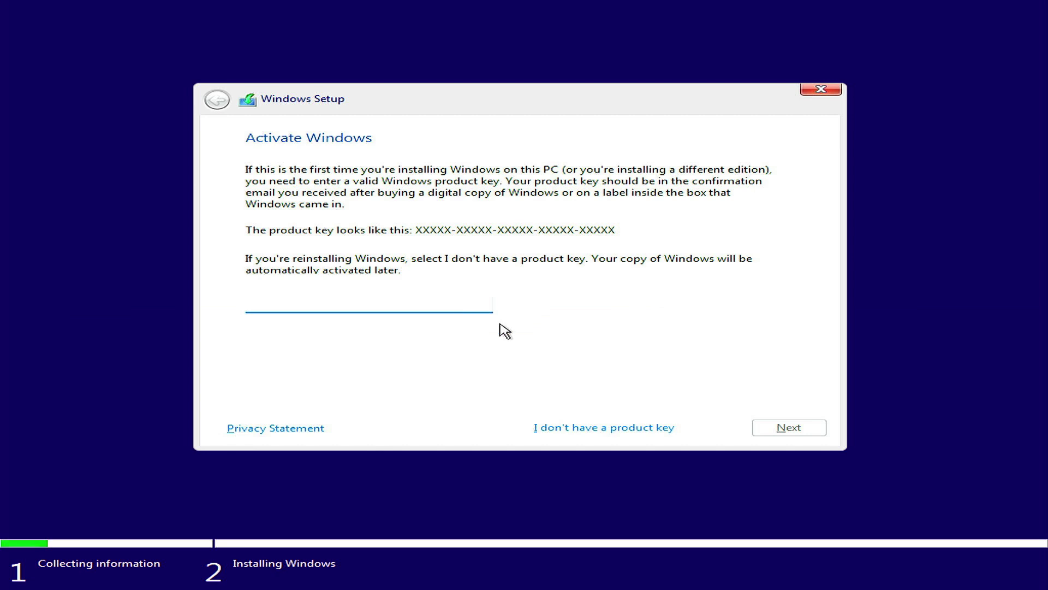
left_click(601, 425)
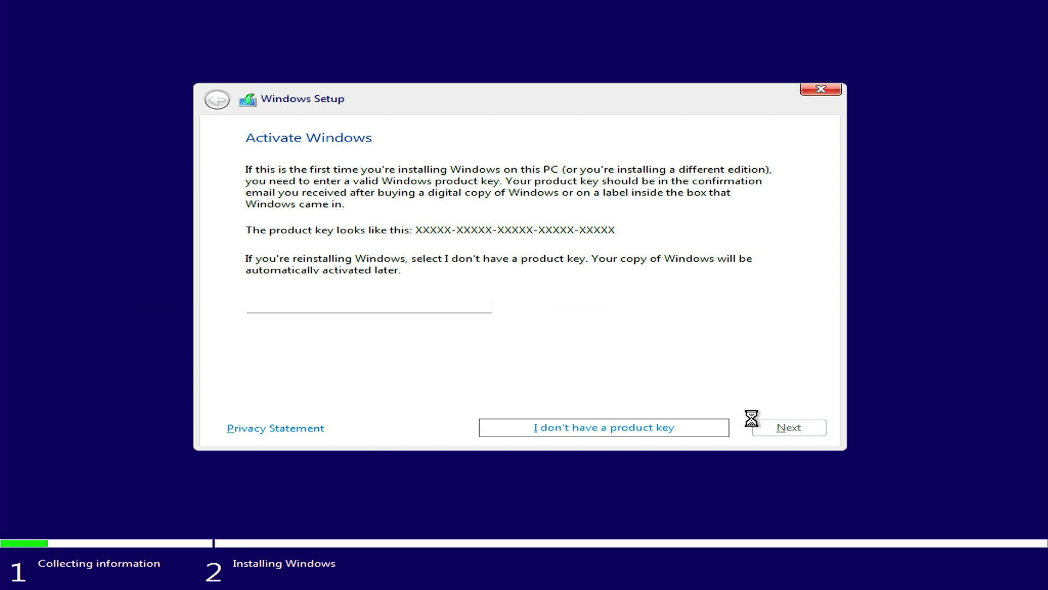
left_click(349, 265)
left_click(789, 429)
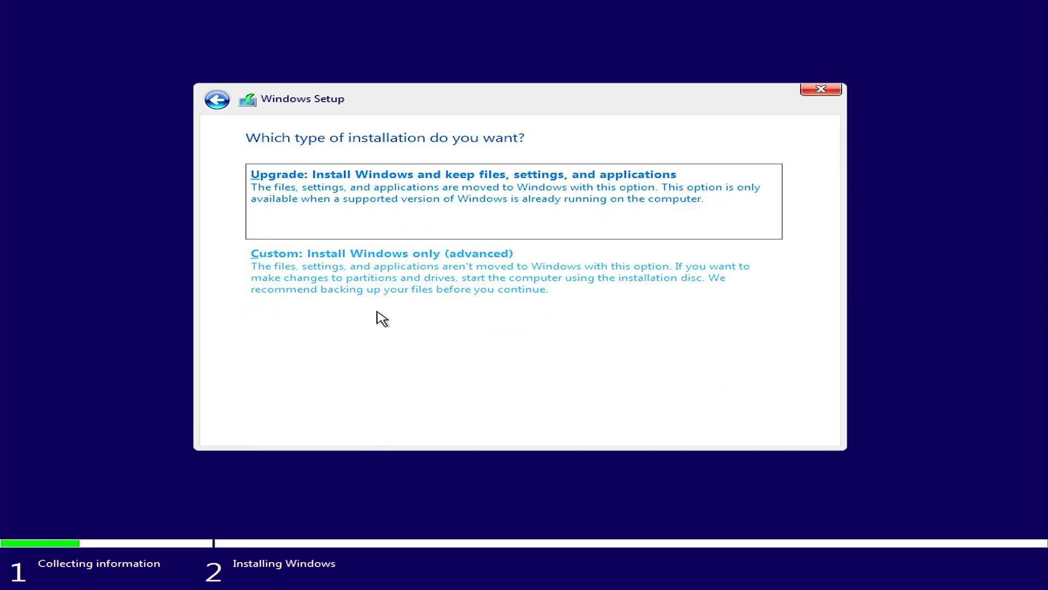
left_click(392, 289)
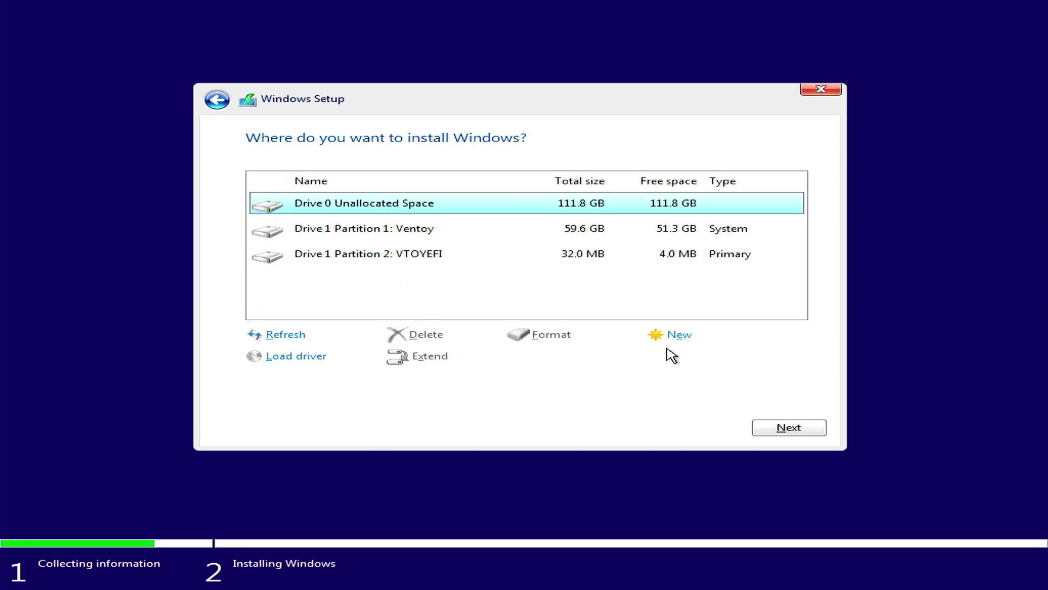
Create a 114473 MB partition on Drive 0 and install Windows onto Partition 3.
left_click(690, 334)
left_click(706, 359)
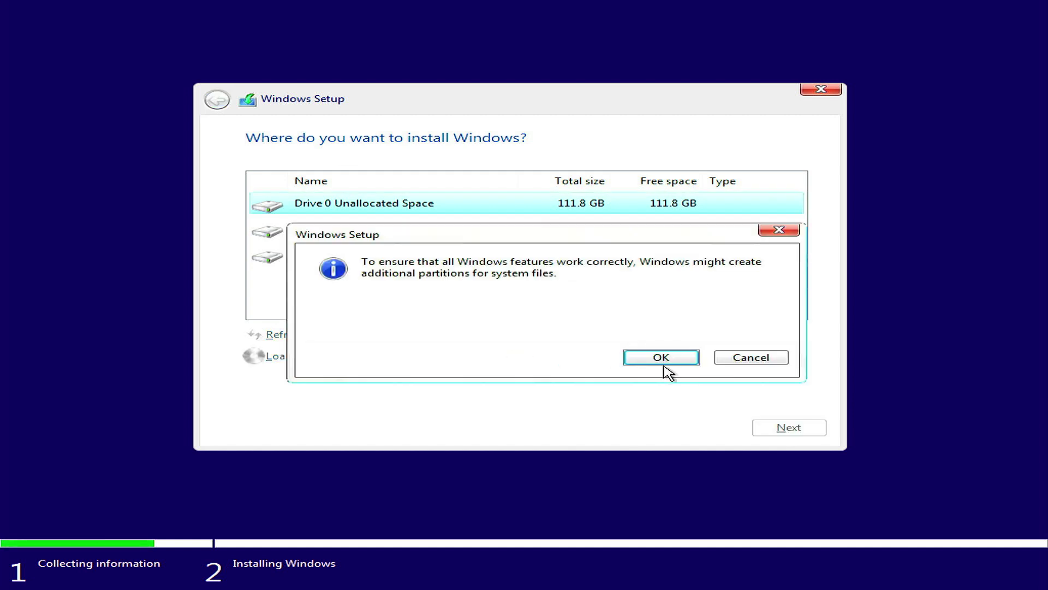
left_click(661, 358)
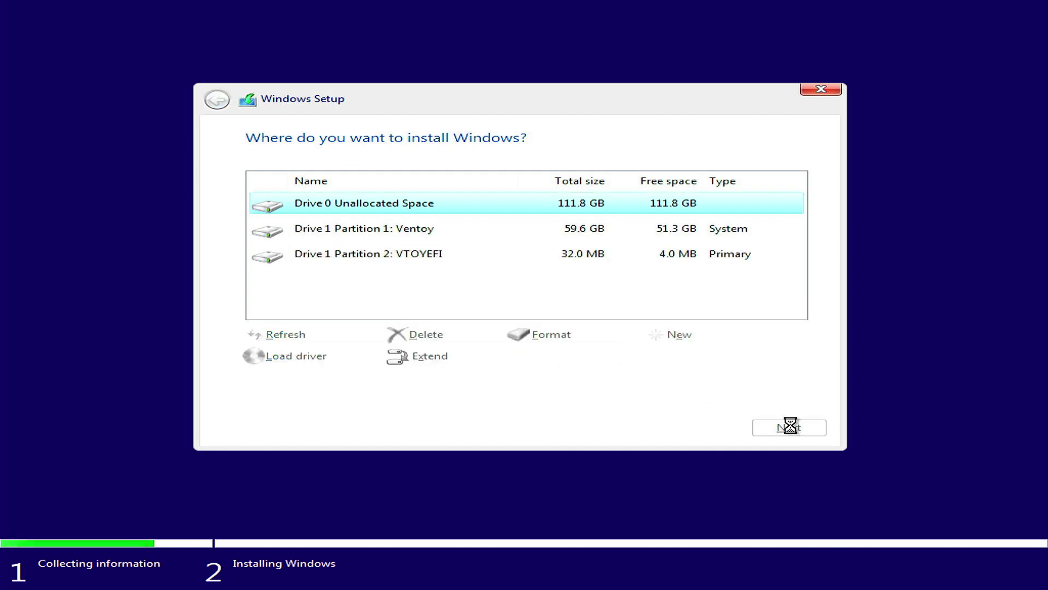
left_click(819, 430)
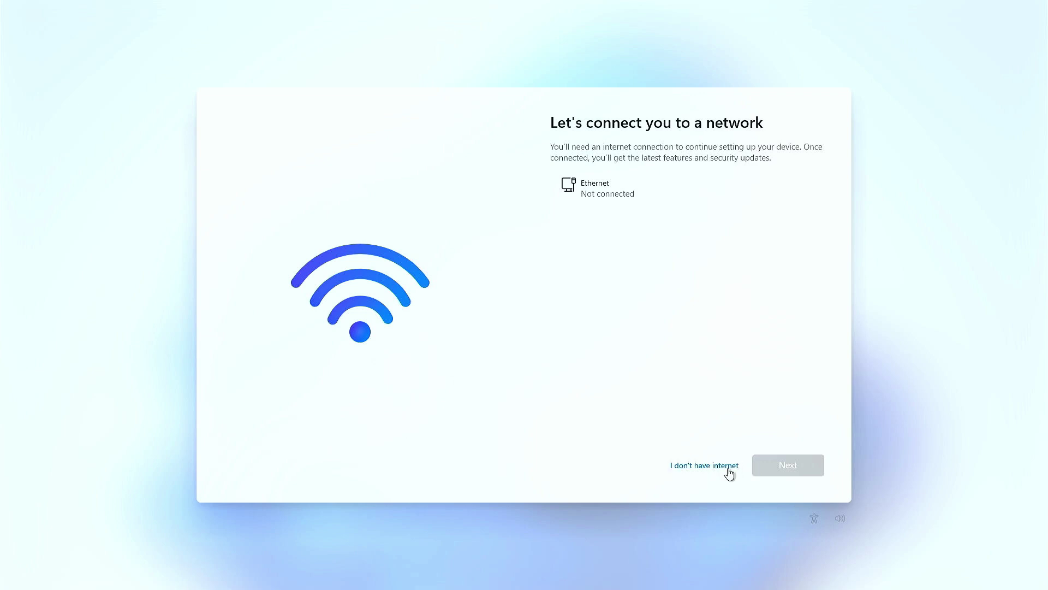
Continue offline, create local account 'USER' with no password, and accept the privacy settings.
left_click(730, 472)
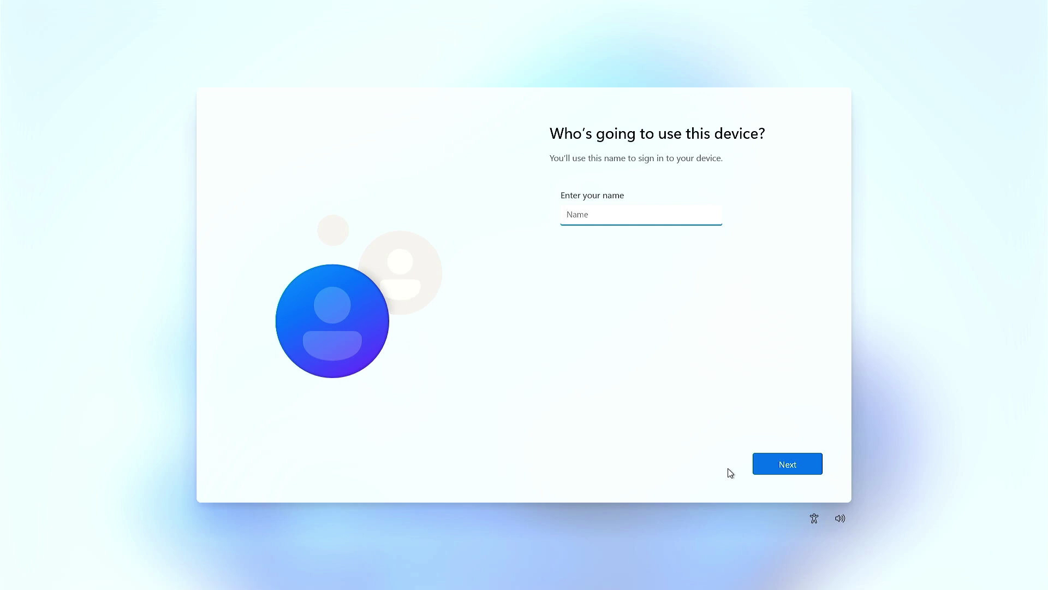
type("USER")
left_click(762, 465)
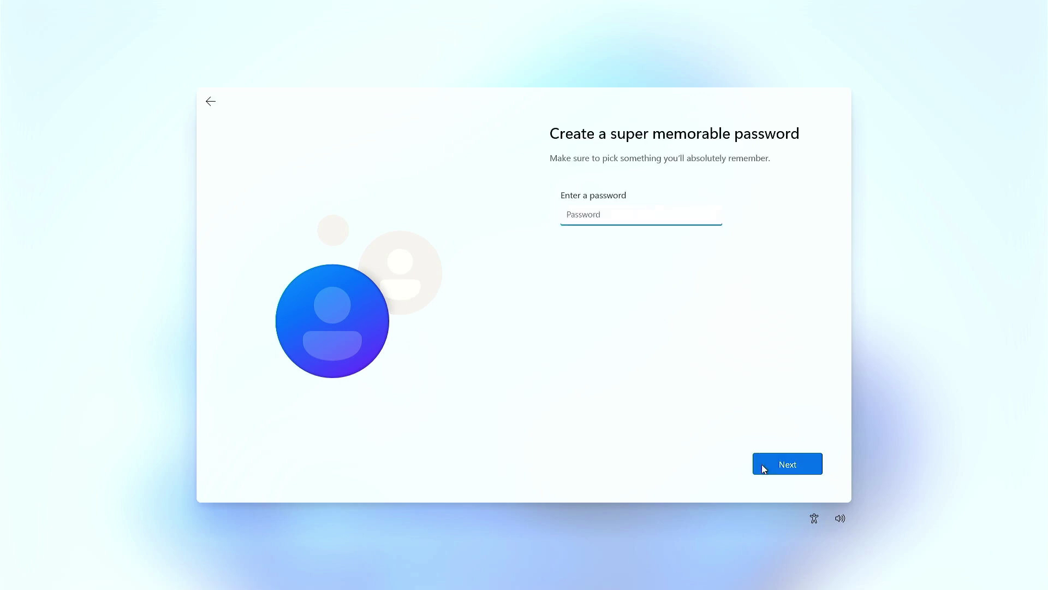
left_click(762, 465)
left_click(762, 464)
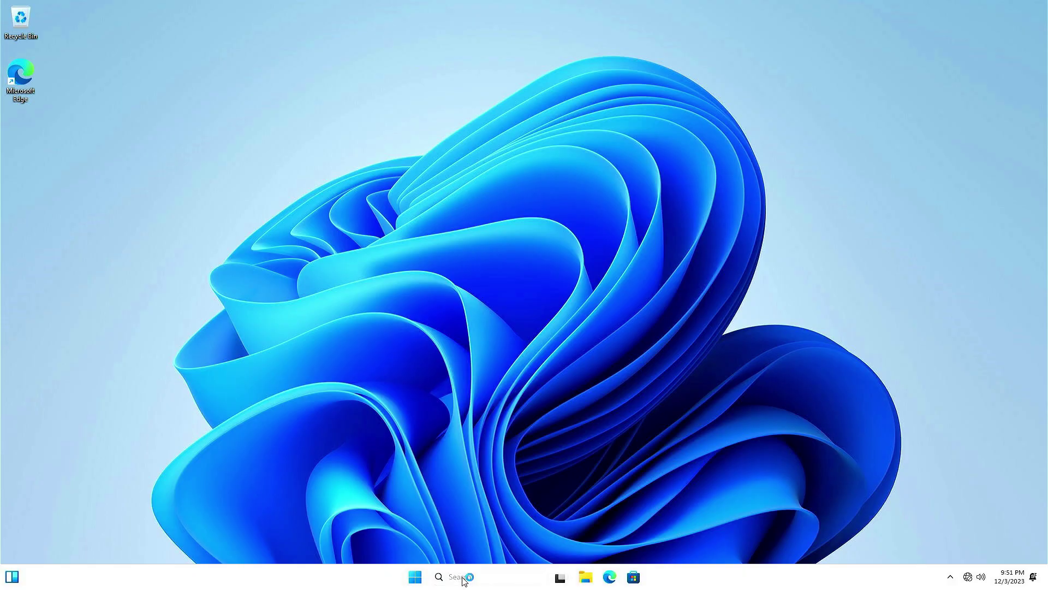
Run winver to show Windows 11 version 23H2, build 22631.2428.
left_click(463, 578)
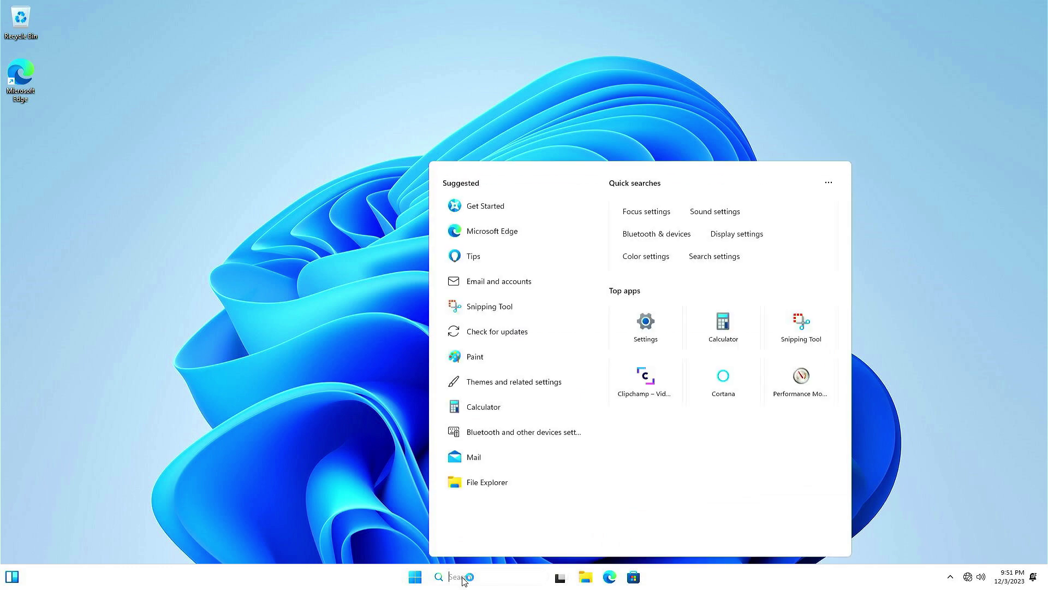
type("winver")
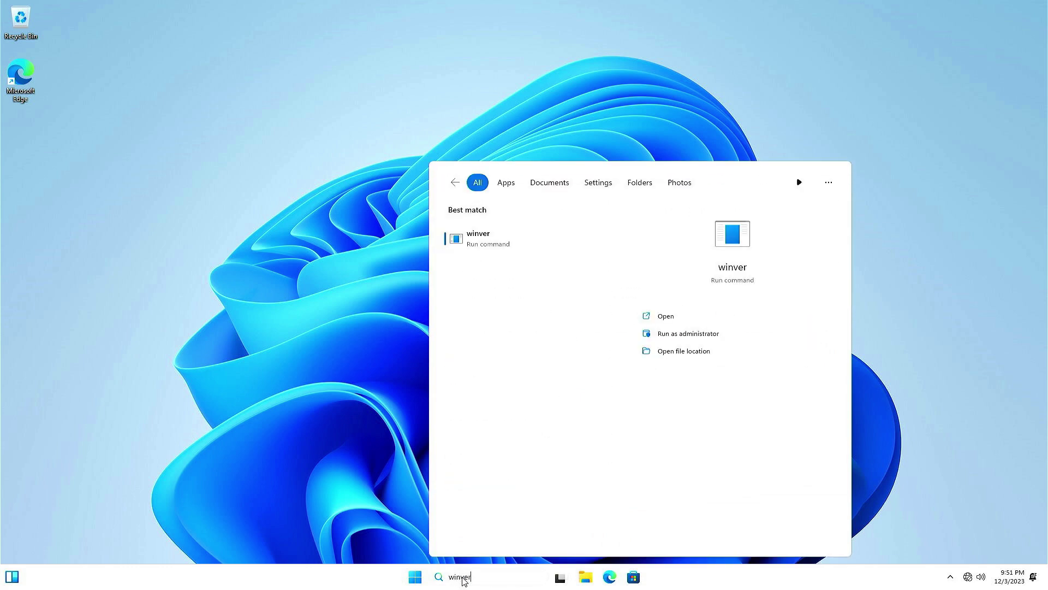
key("Return")
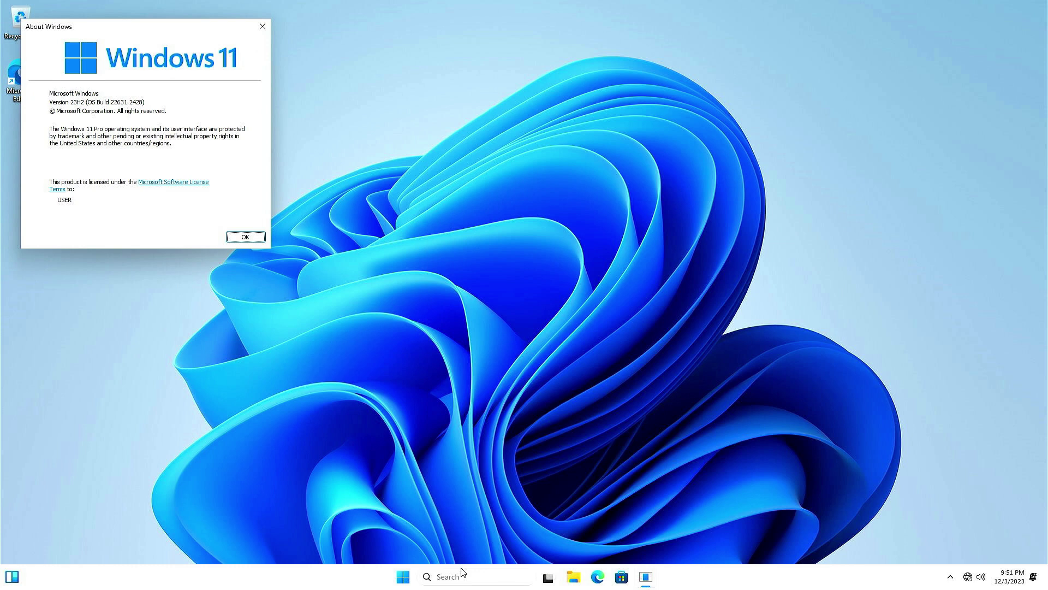
Open Task Manager's Performance view of the Intel i3-4130 CPU.
right_click(361, 580)
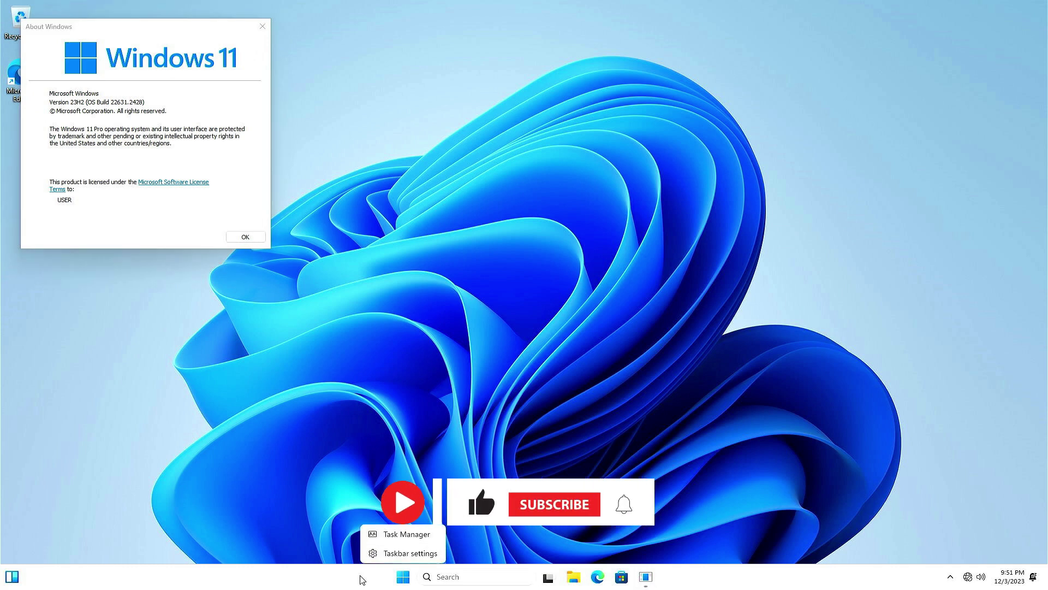
left_click(395, 536)
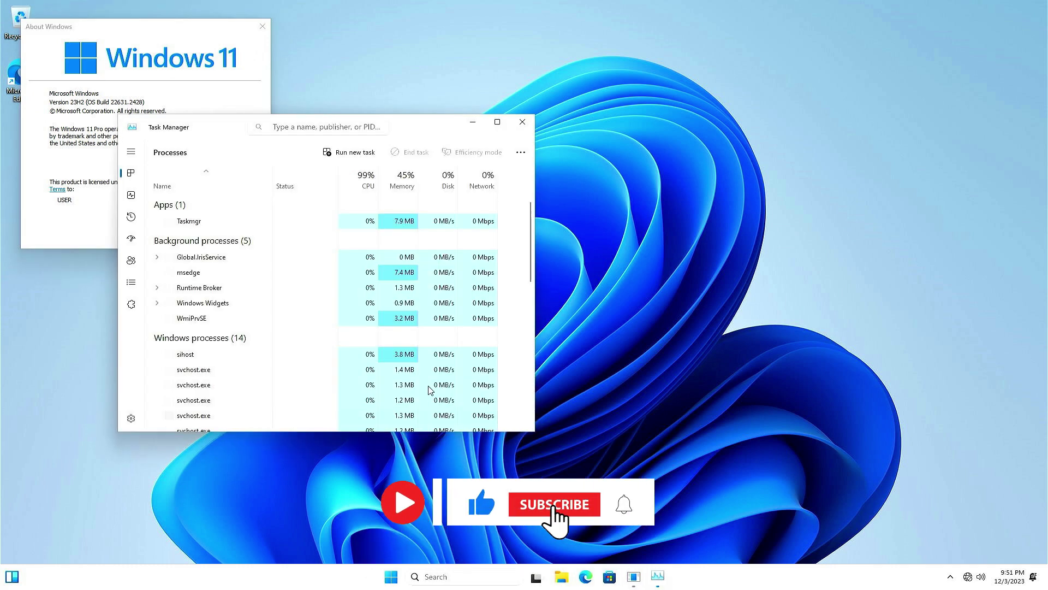
left_click(131, 195)
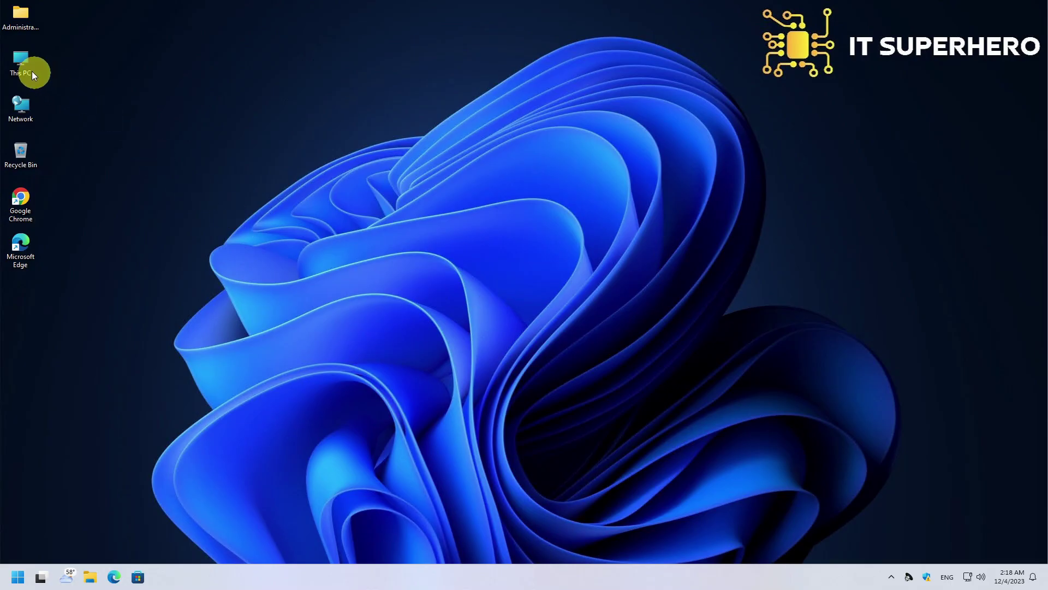
Mount the Windows 11 23H2 ISO from Downloads as DVD Drive (D:), then search Start for cmd.
double_click(21, 63)
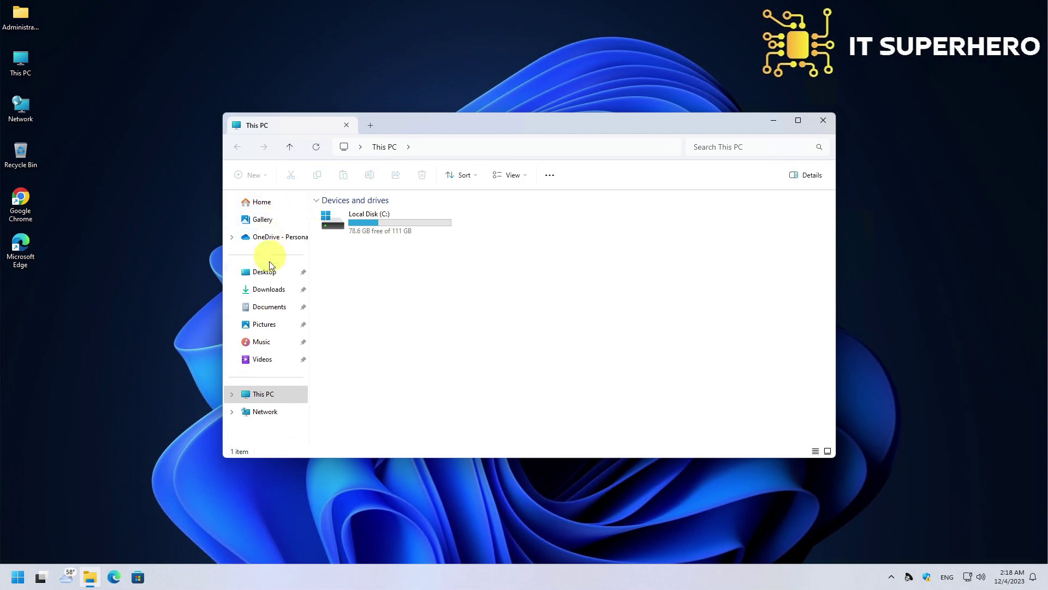
left_click(270, 290)
left_click(363, 230)
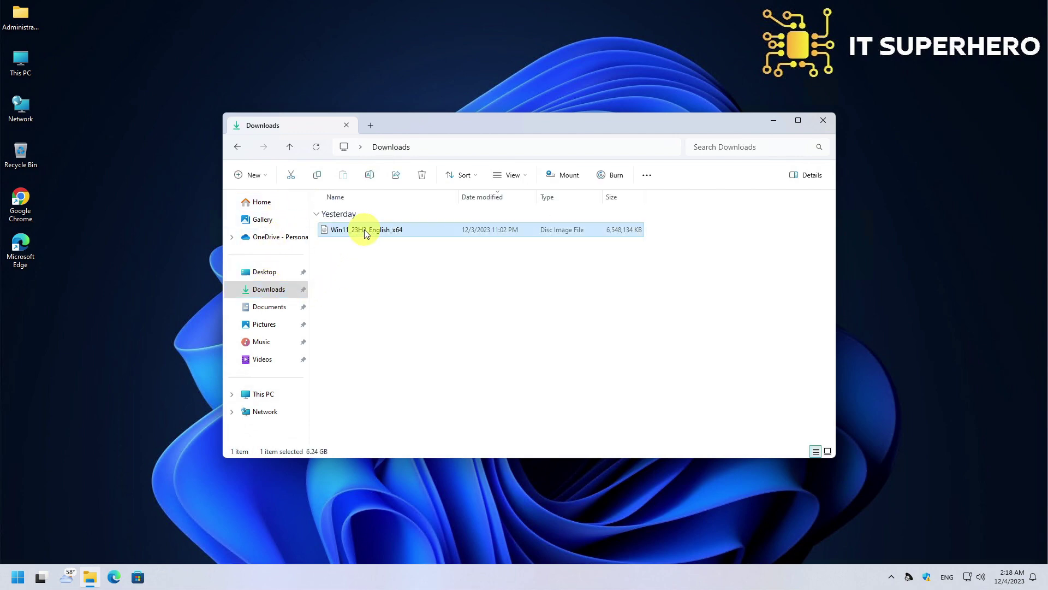
right_click(365, 229)
left_click(402, 266)
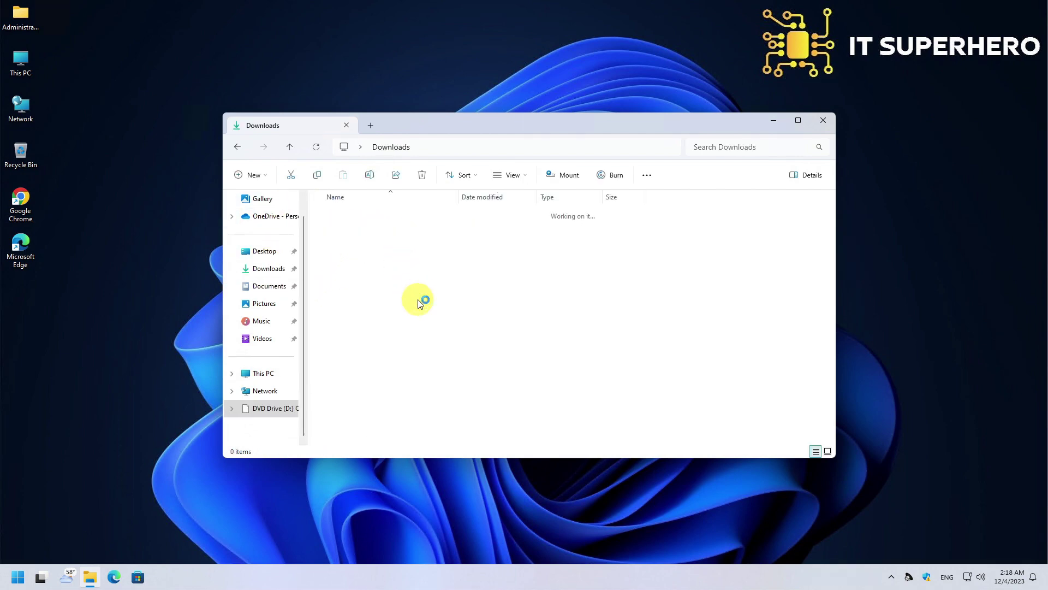
left_click(265, 374)
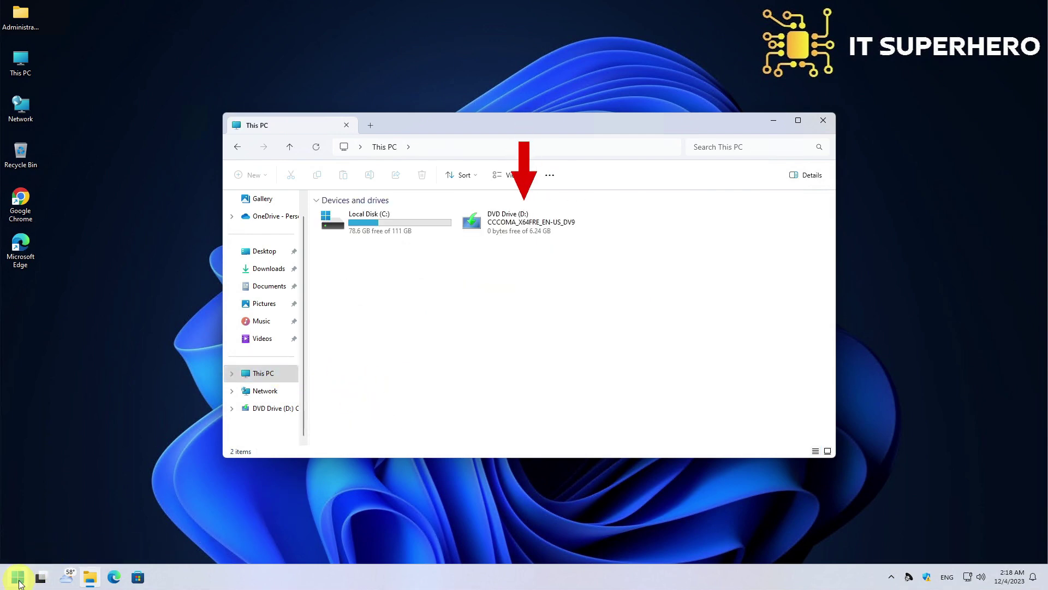
left_click(18, 578)
type("cmd")
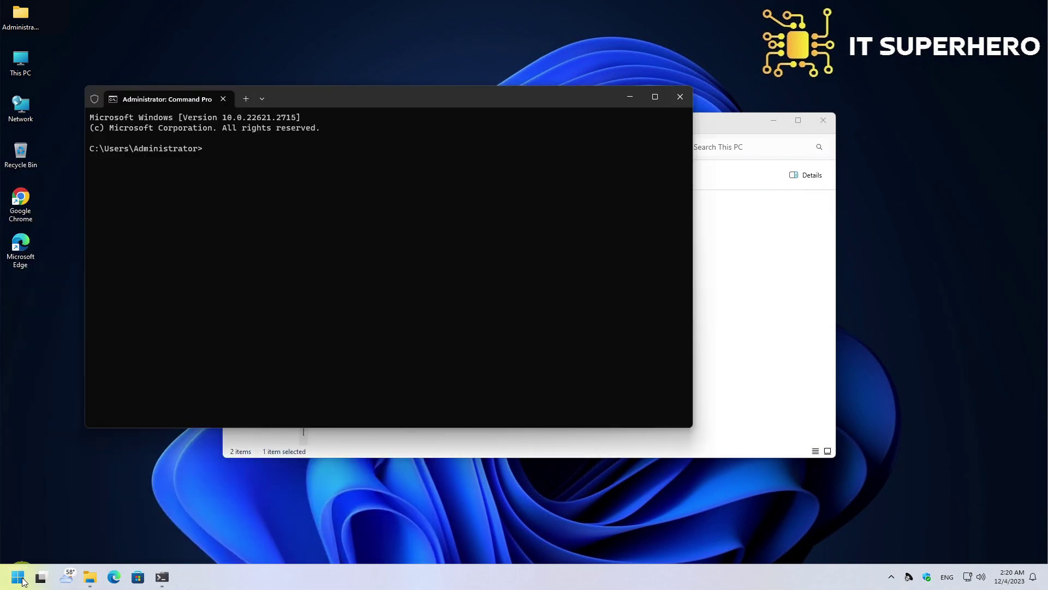
Switch to D:\sources and run setupprep.exe /product server.
type(":")
key("Return")
type("cd sources")
key("Return")
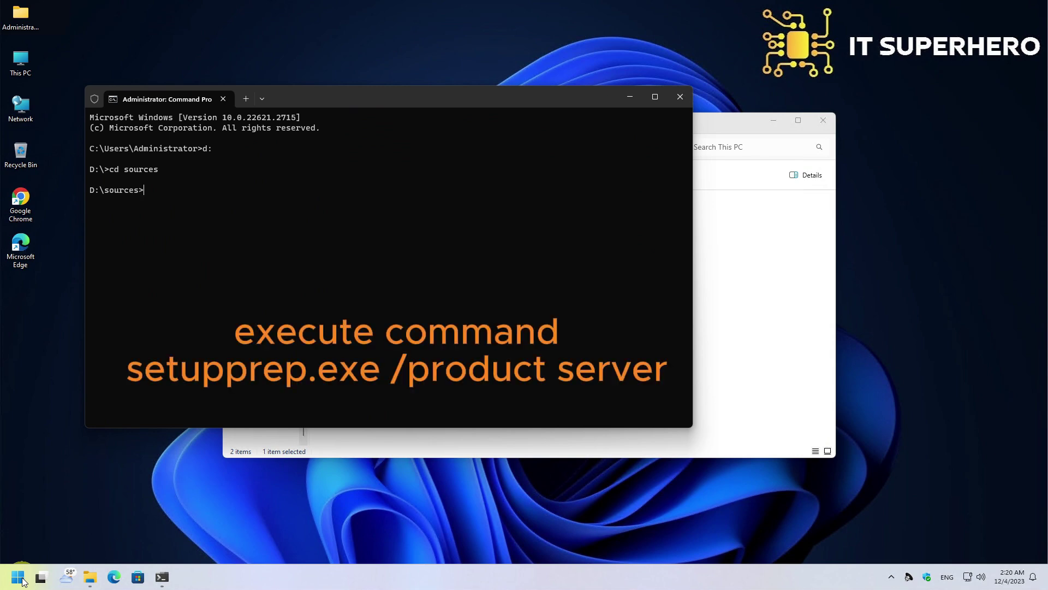
type("setupprep.exe /product server")
key("Return")
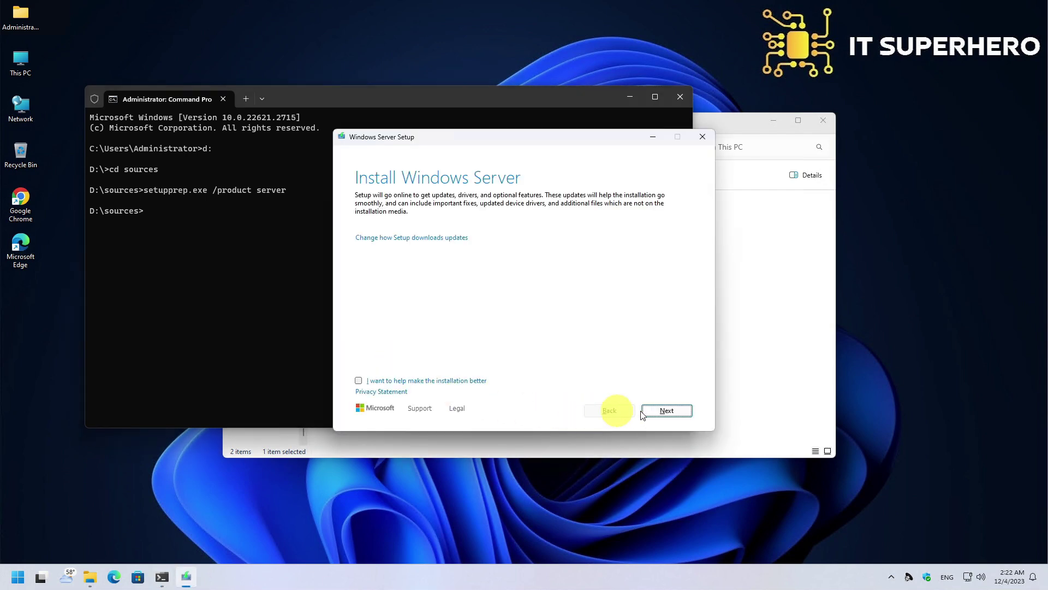
Continue Windows Server Setup to finish the upgrade to Windows 11 Pro 23H2, build 22631.2428.
left_click(661, 414)
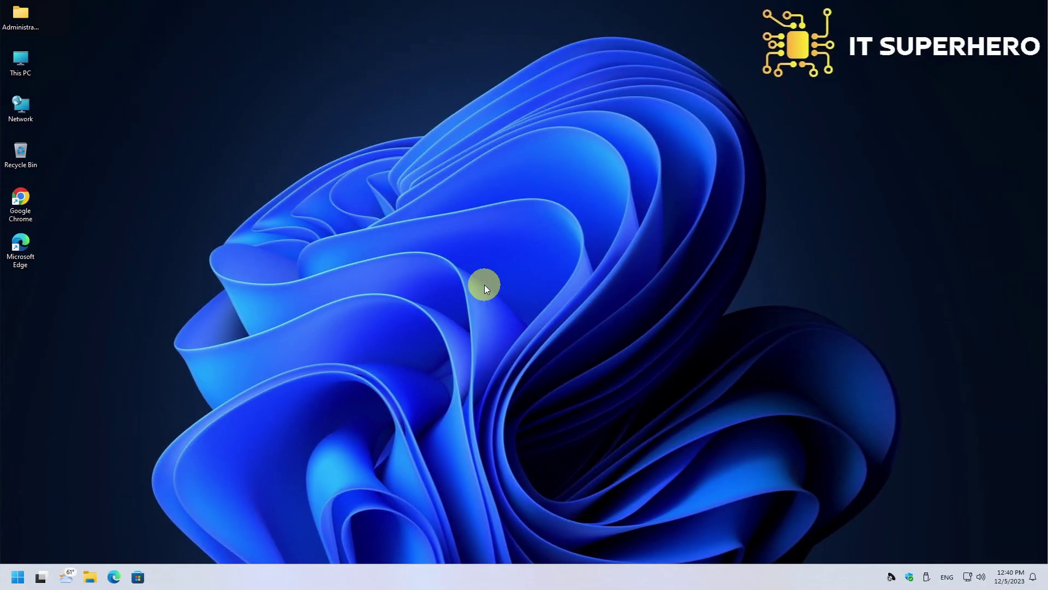
Search kb5027397 in Chrome and open the Microsoft Support article maximized, rejecting cookies.
double_click(27, 207)
type("kb")
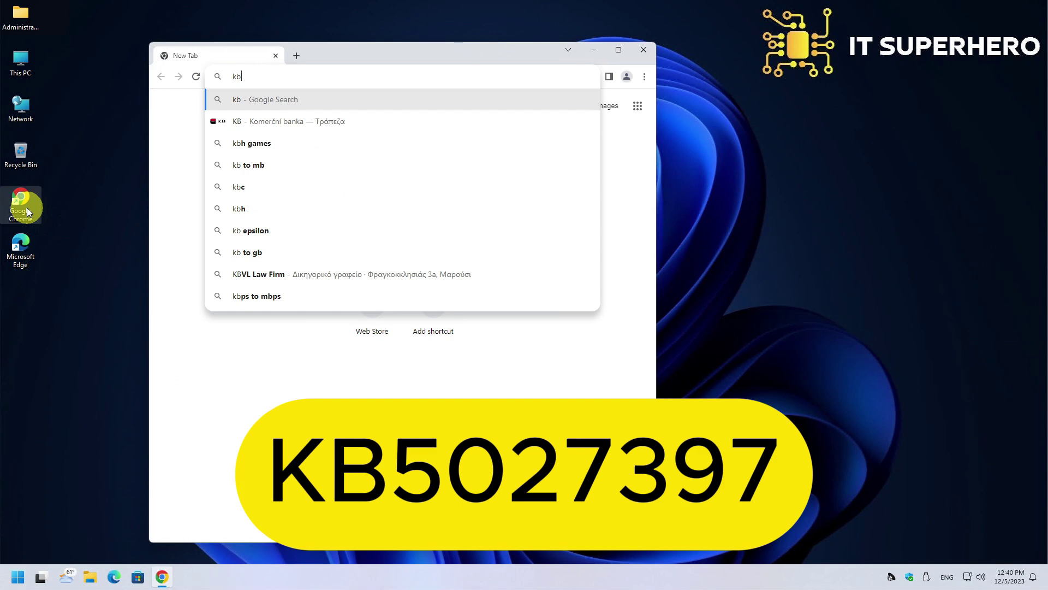
type("5027397")
key("Return")
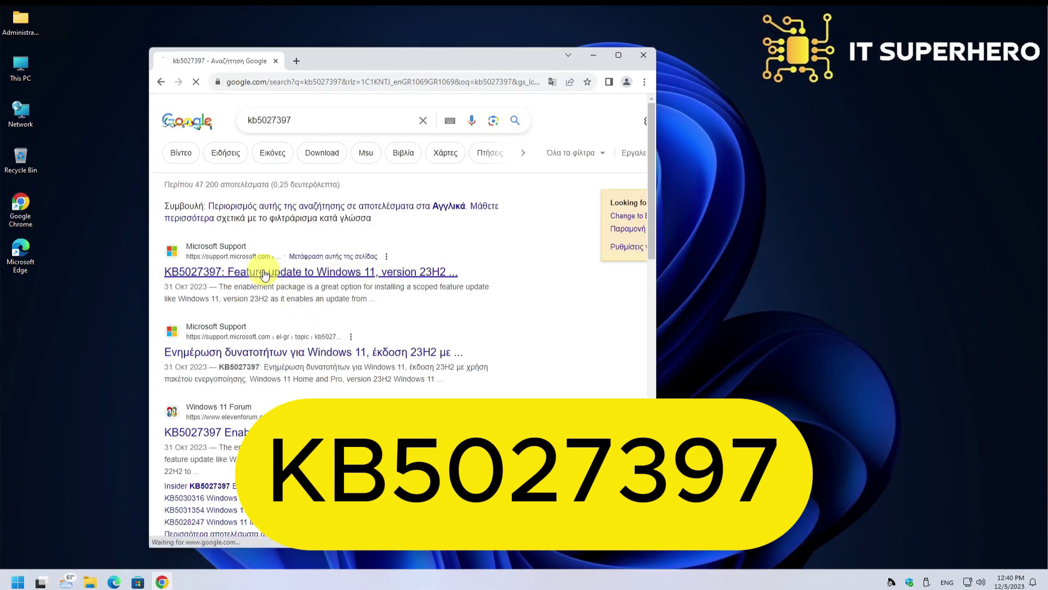
left_click(265, 273)
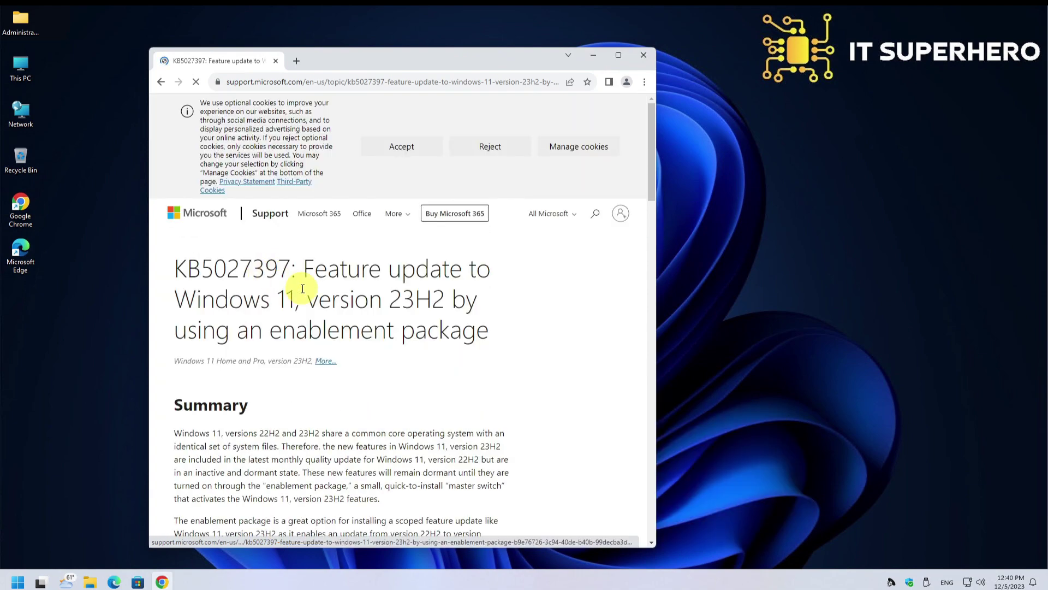
left_click(619, 56)
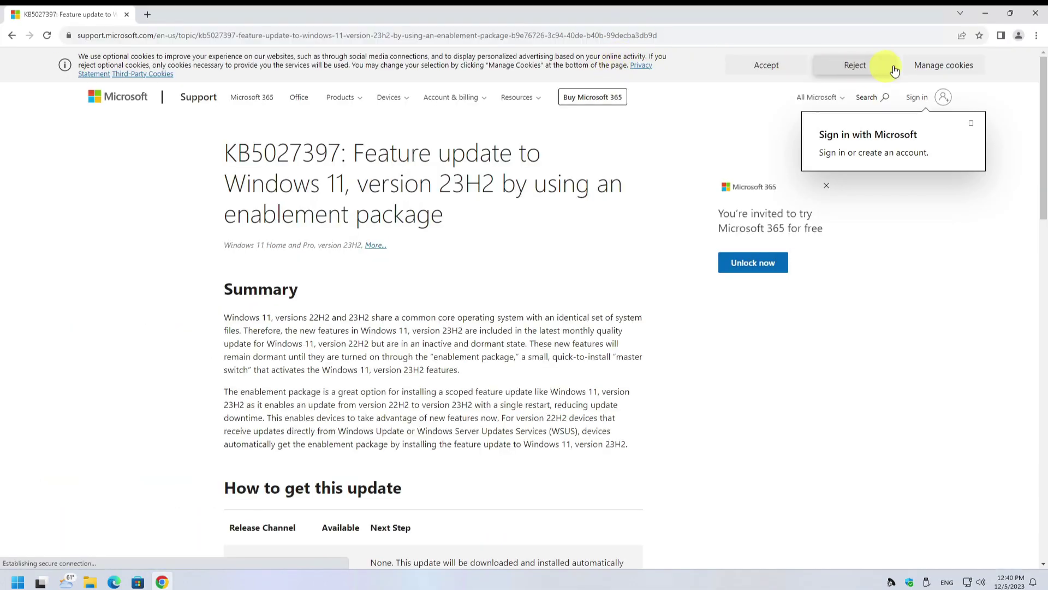
left_click(780, 65)
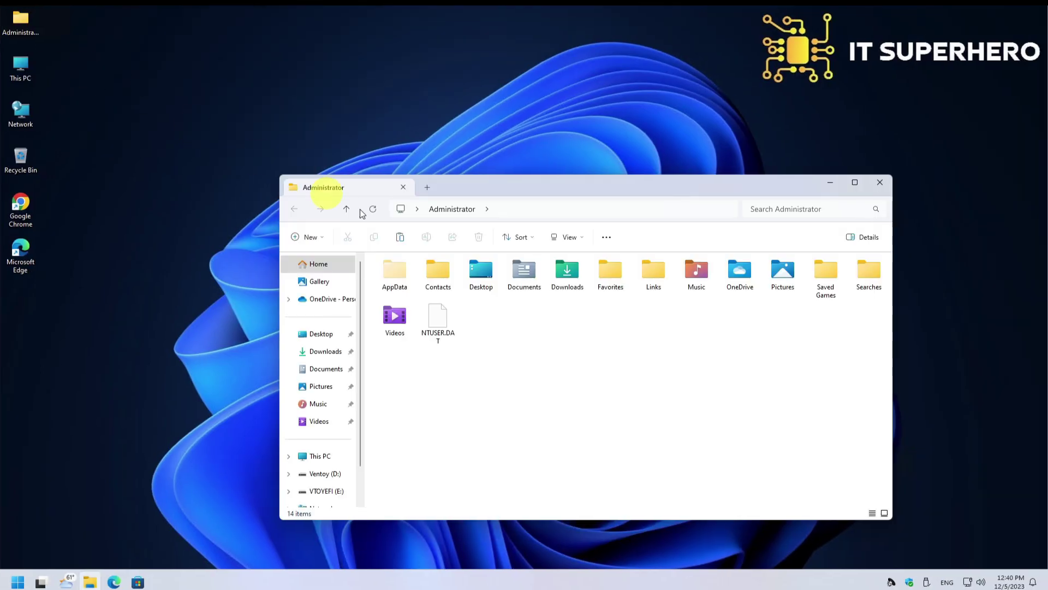
Run the downloaded KB5027397 enablement package installer and confirm installing the update.
double_click(567, 276)
key("Return")
left_click(549, 313)
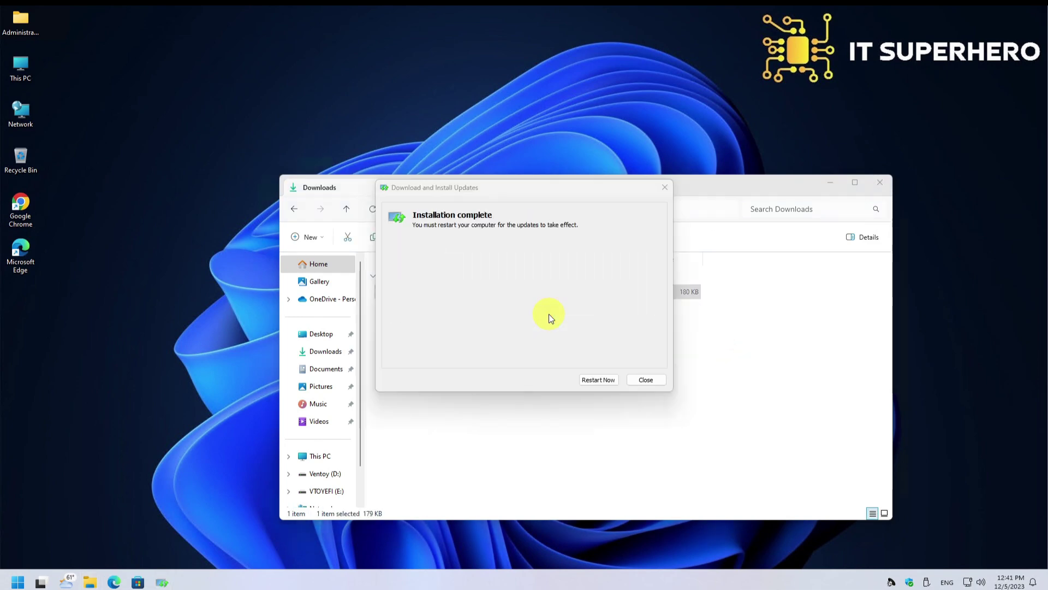
Restart the PC so the enablement package brings it to 23H2, build 22631.2792.
left_click(599, 378)
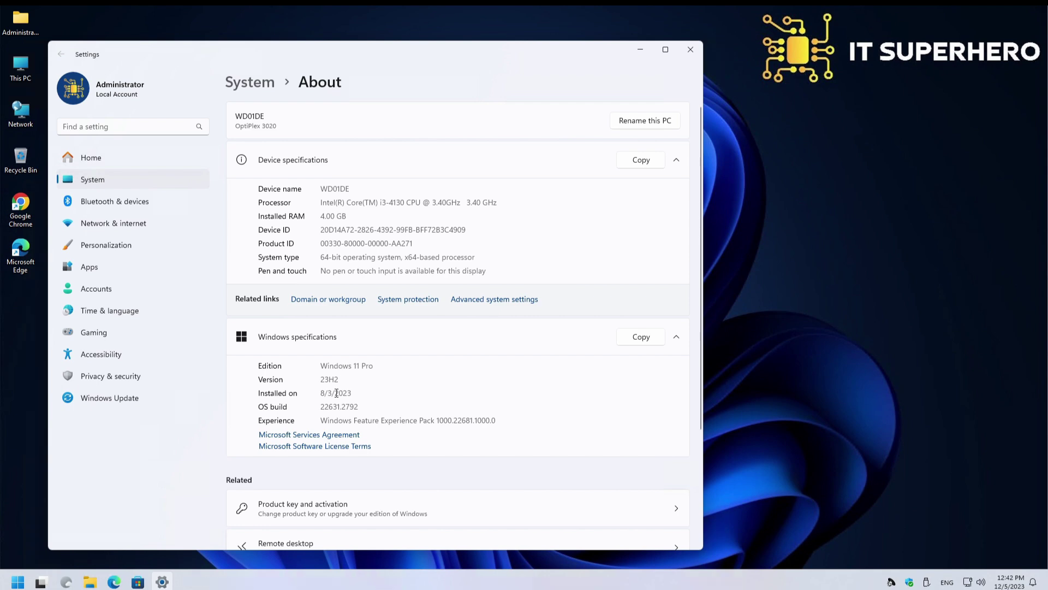
Close the Settings window showing Windows 11 Pro 23H2, build 22631.2792.
left_click(691, 49)
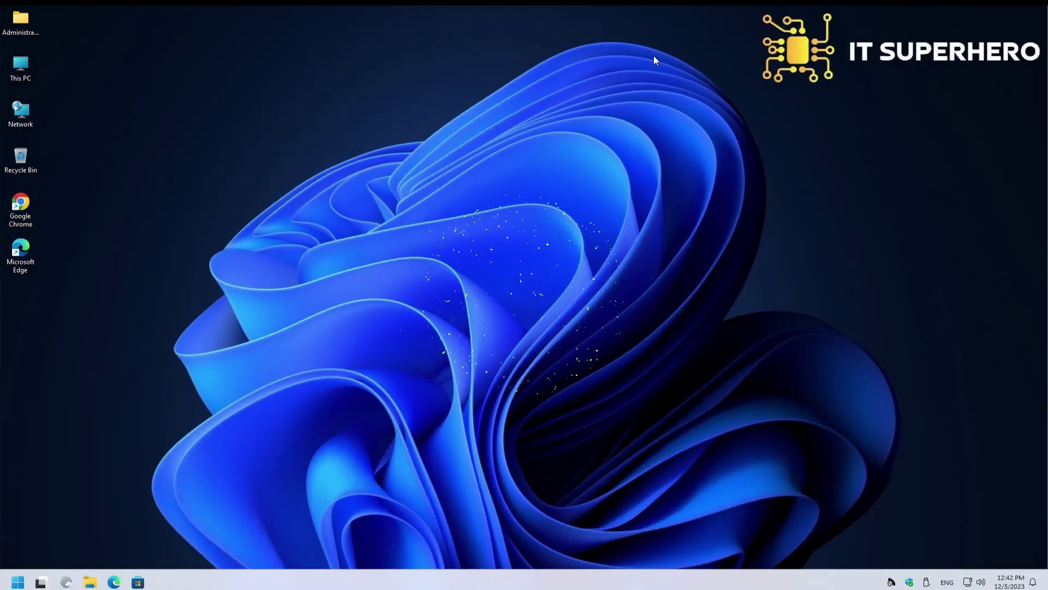